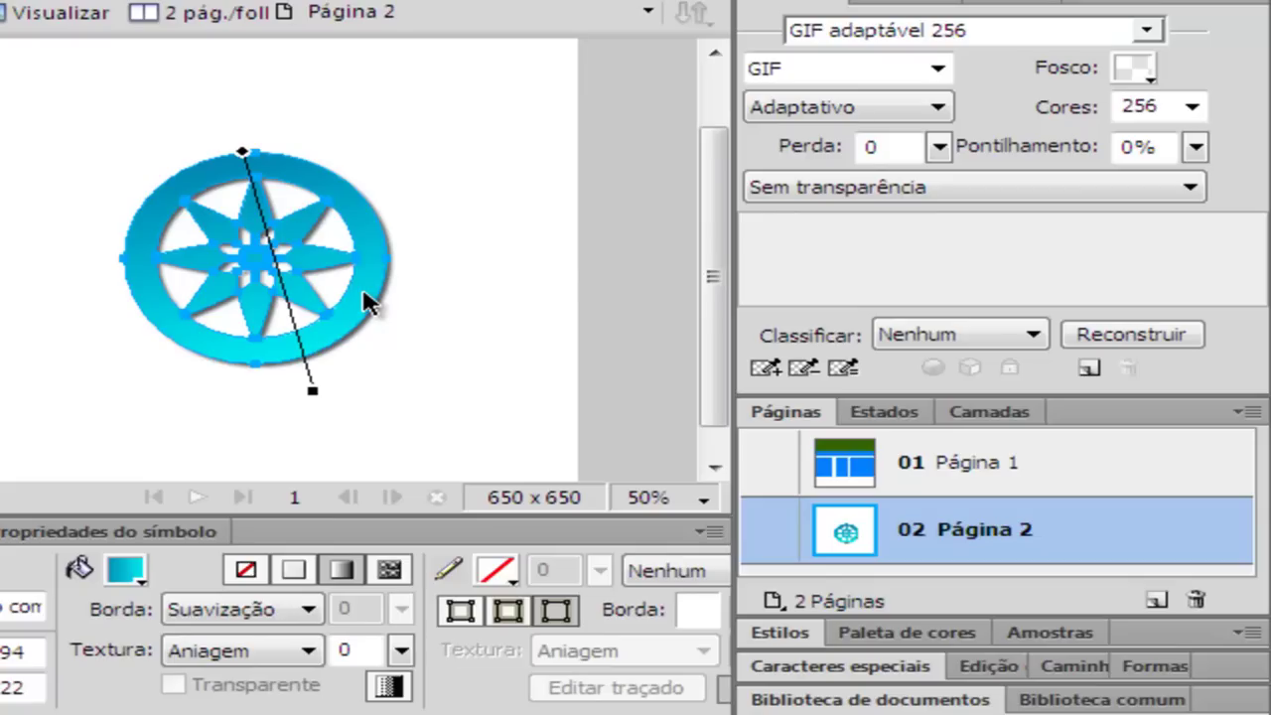
Paste the wheel logo from Página 2 onto Página 1 and move it over the green header
left_click_drag(363, 276, 369, 302)
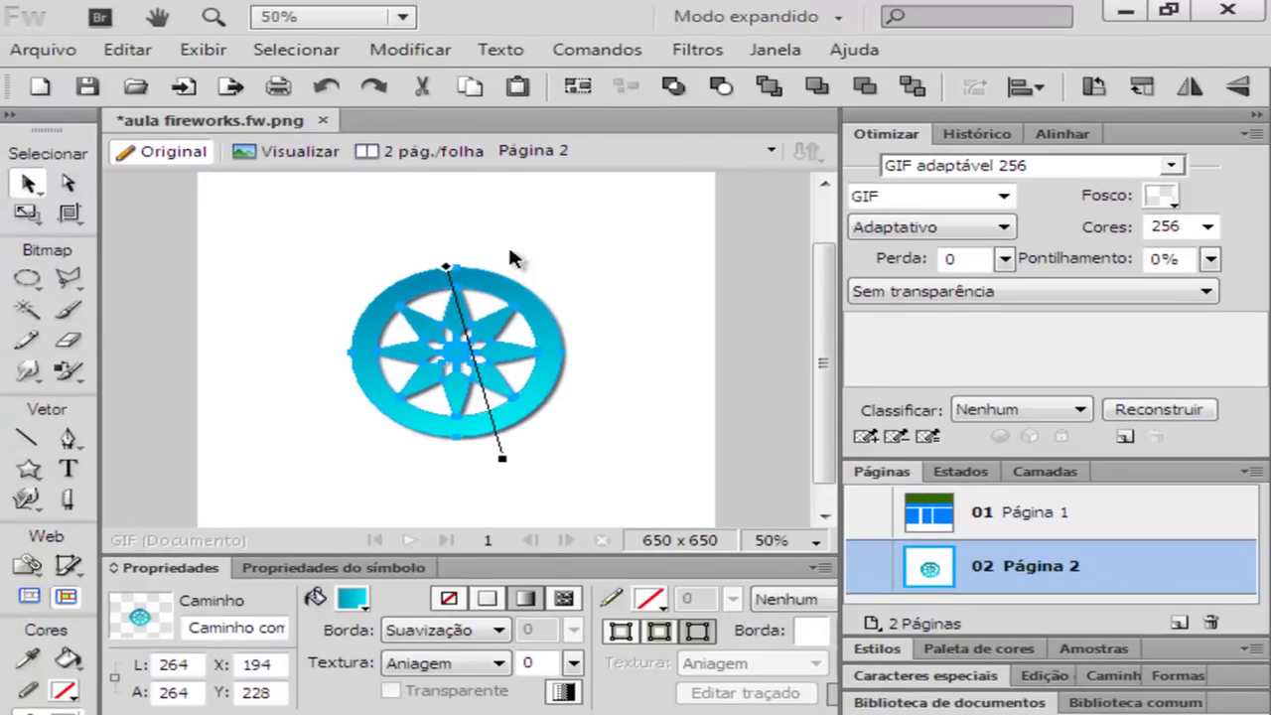
left_click(1001, 507)
scroll(646, 301, "up", 3)
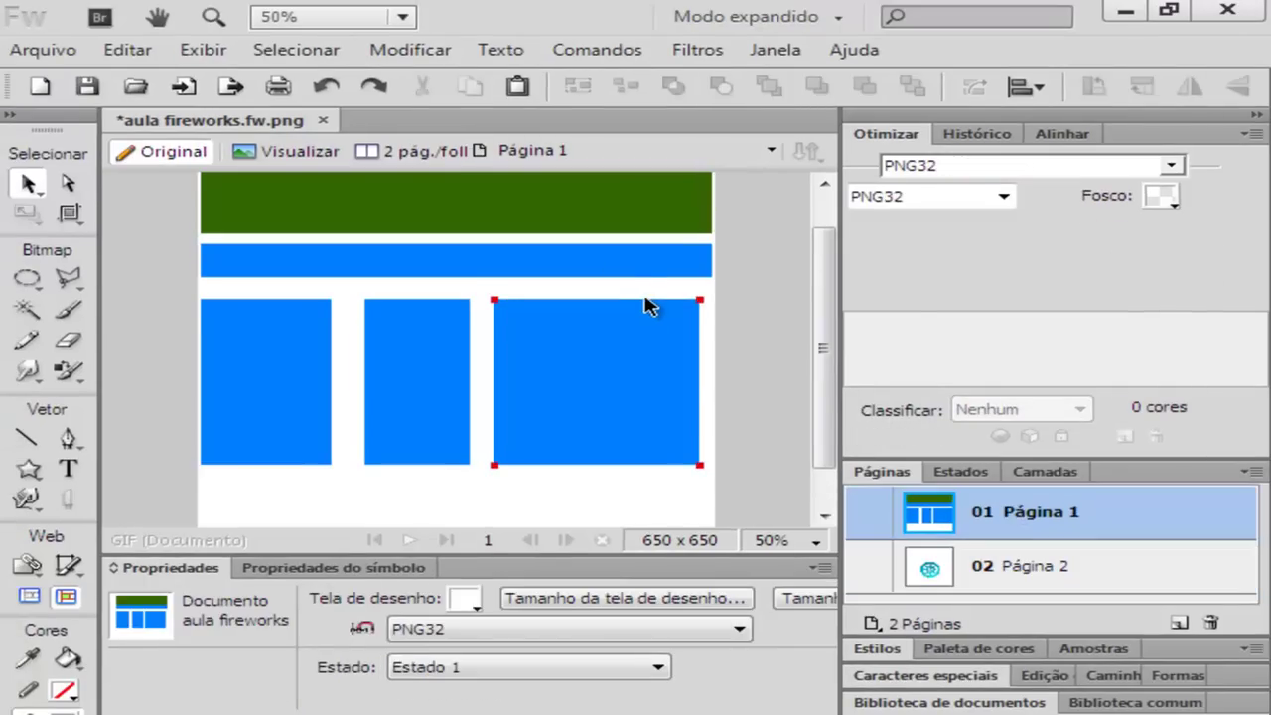
key("ctrl+v")
left_click_drag(392, 484, 536, 341)
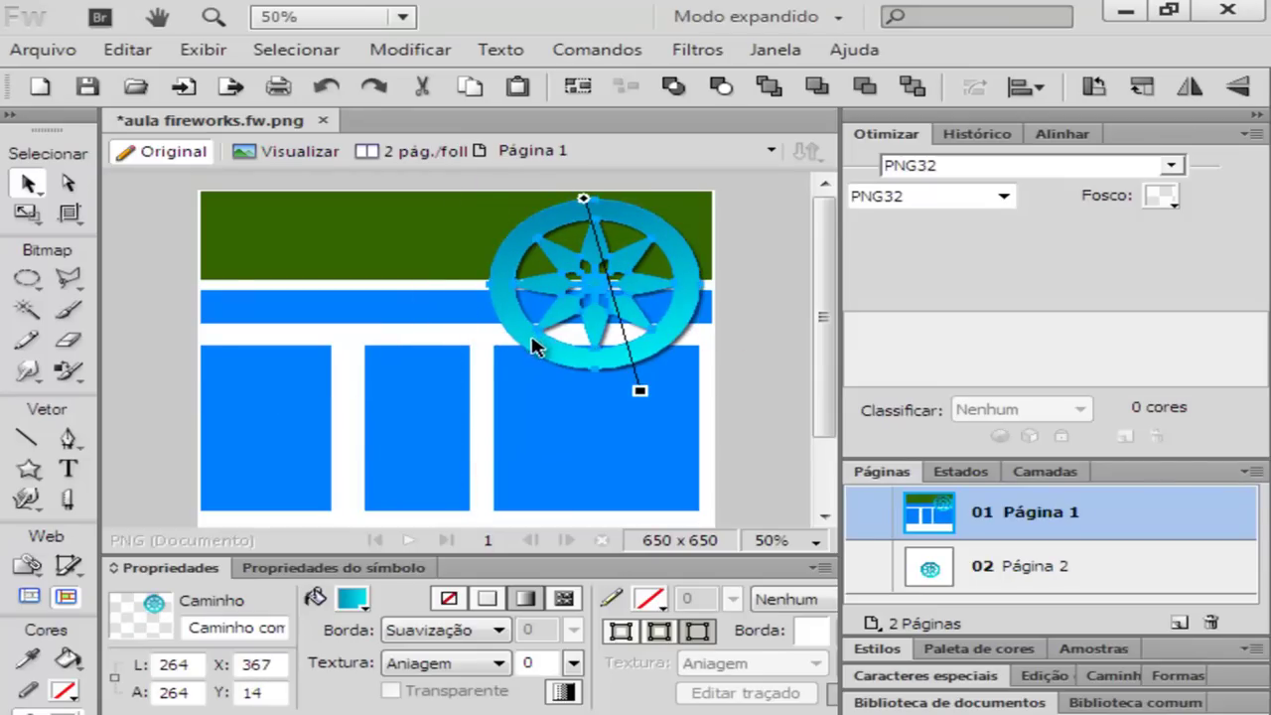
Scale the pasted wheel logo down to the header's height and position it at the header's right end
key("q")
left_click_drag(699, 201, 685, 235)
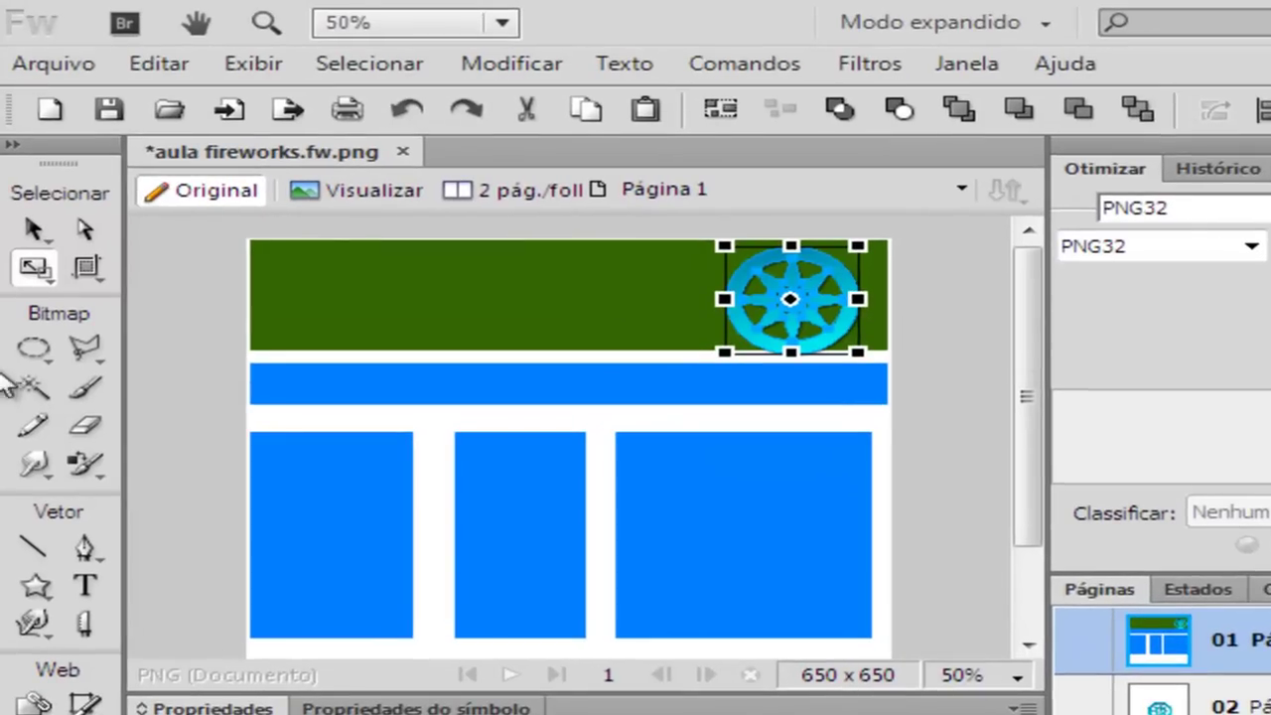
left_click(28, 184)
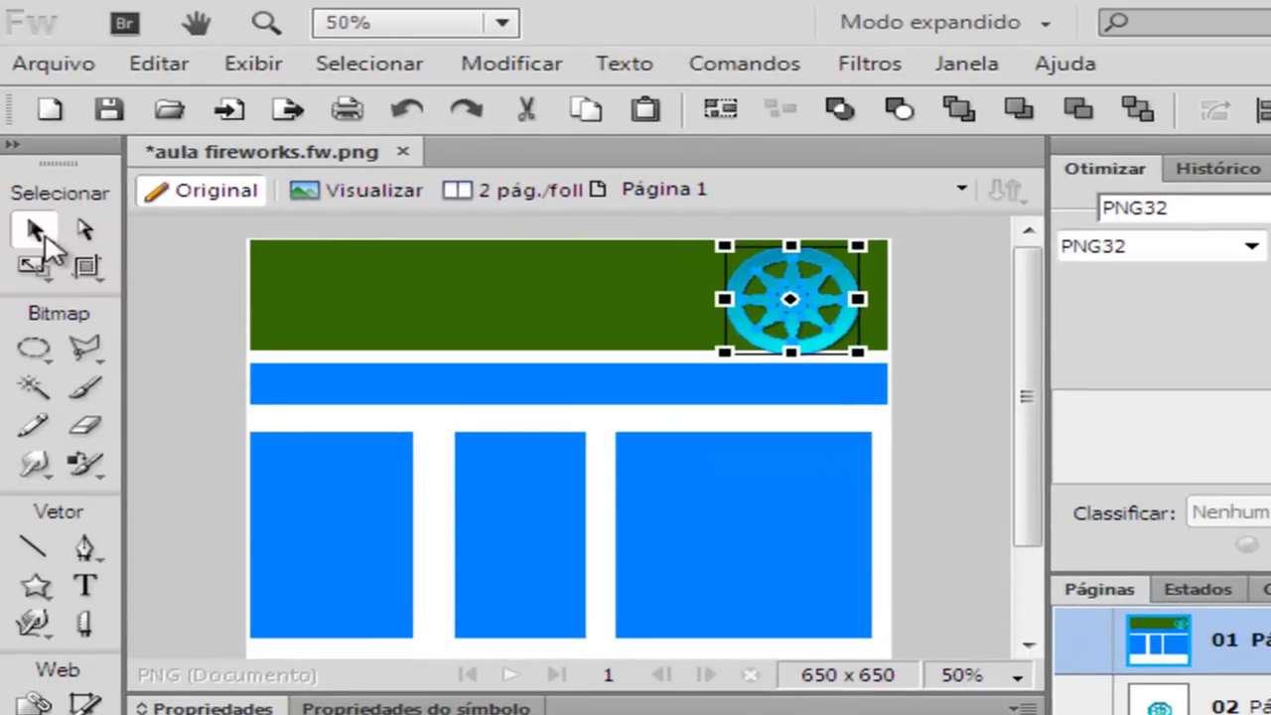
left_click_drag(857, 318, 883, 320)
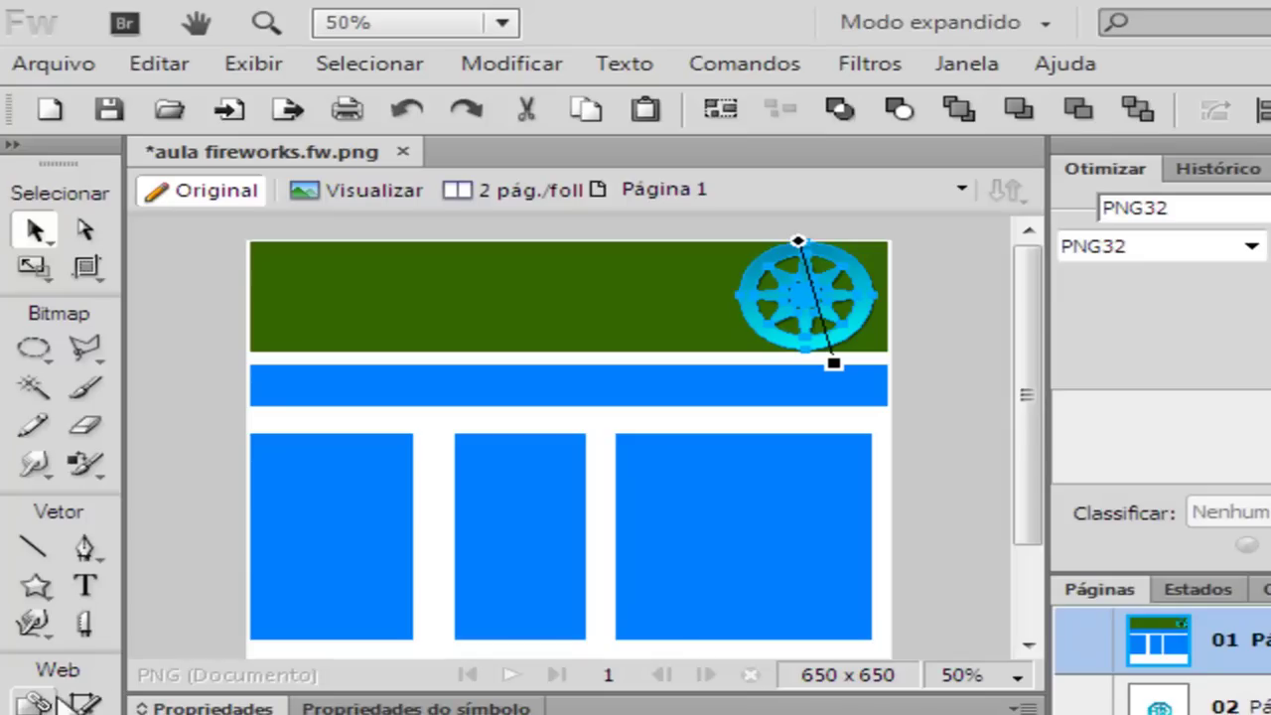
Detach the tools panel as a floating panel and move it clear of the page layout
left_click(49, 140)
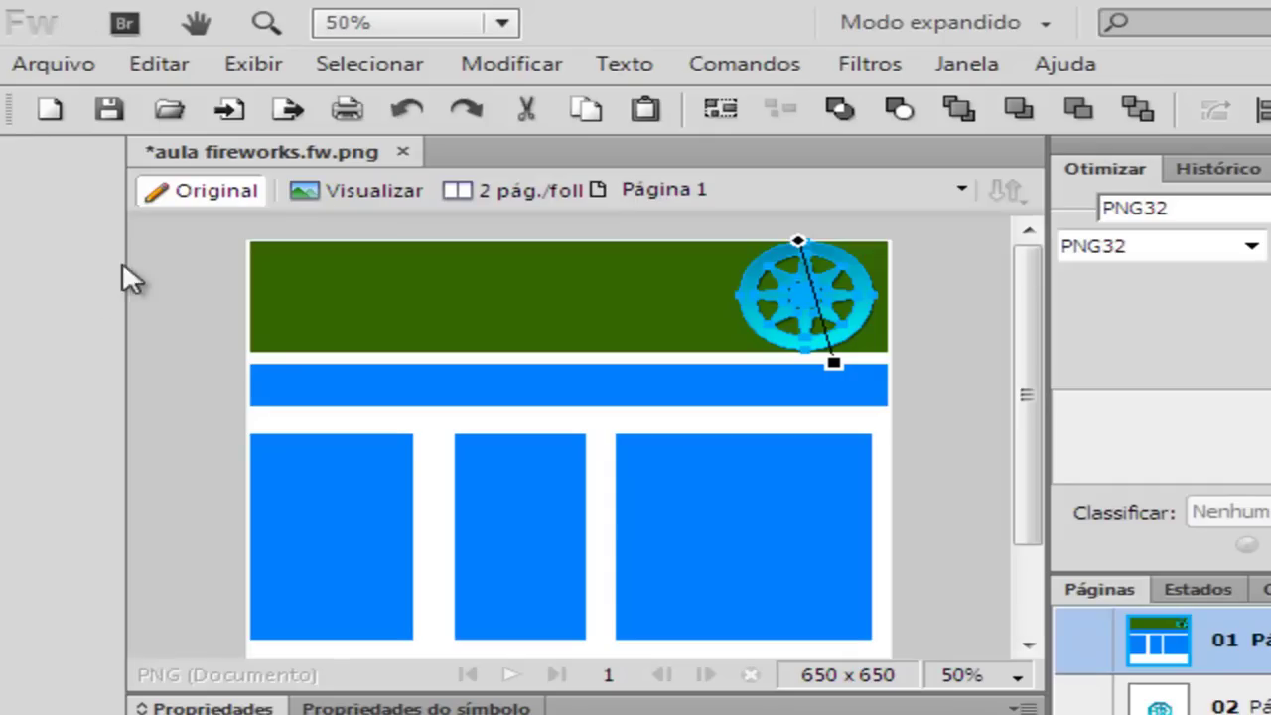
key("ctrl+F2")
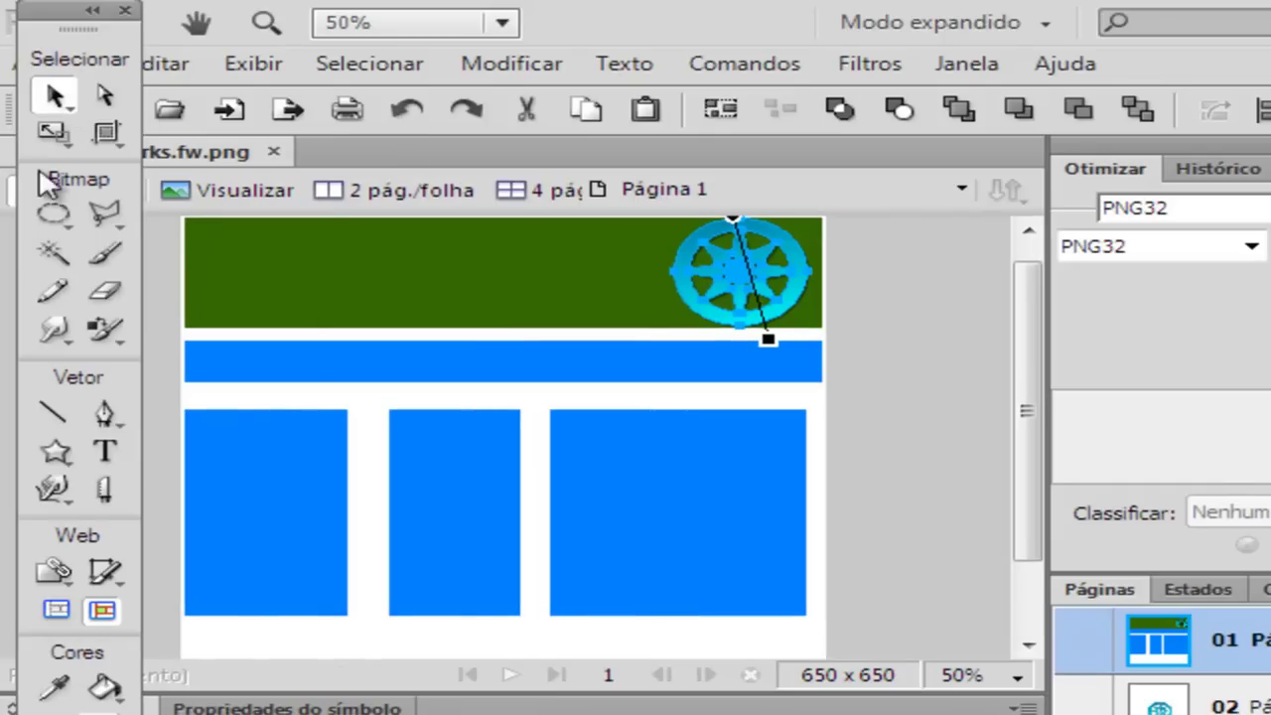
left_click_drag(59, 30, 39, 23)
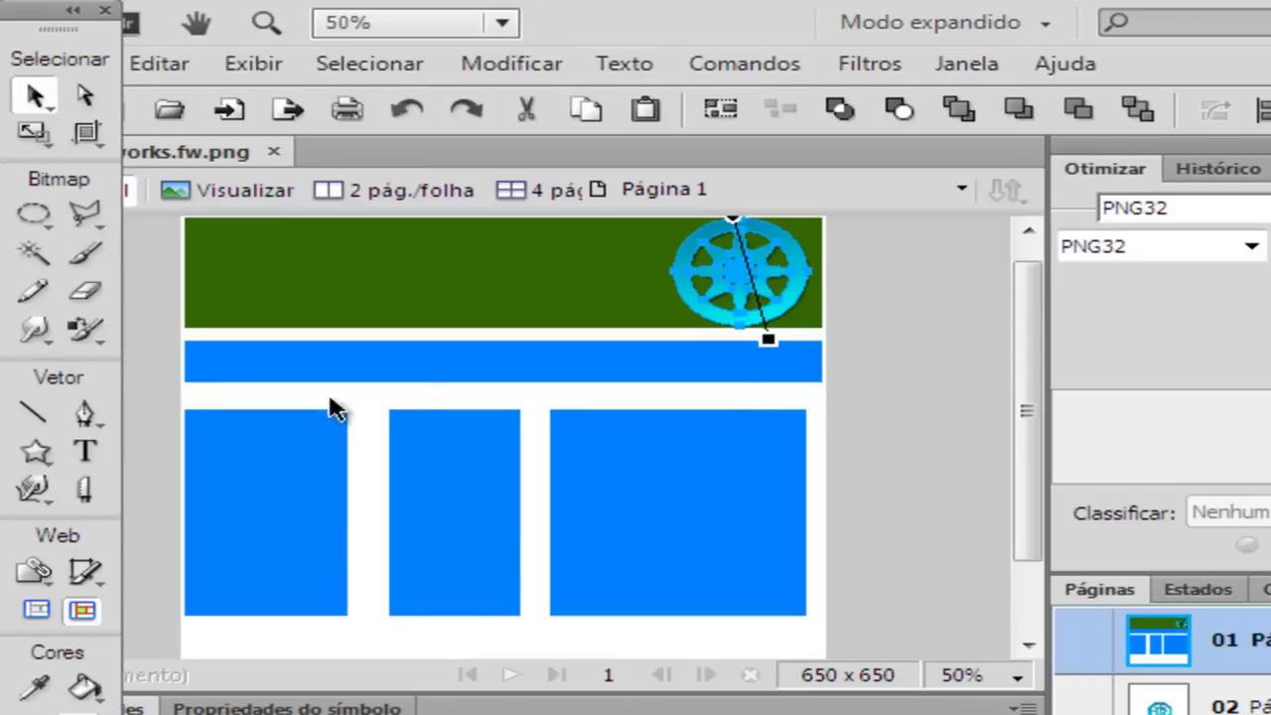
Draw a small rectangular hotspot on the green header and delete it
left_click(39, 576)
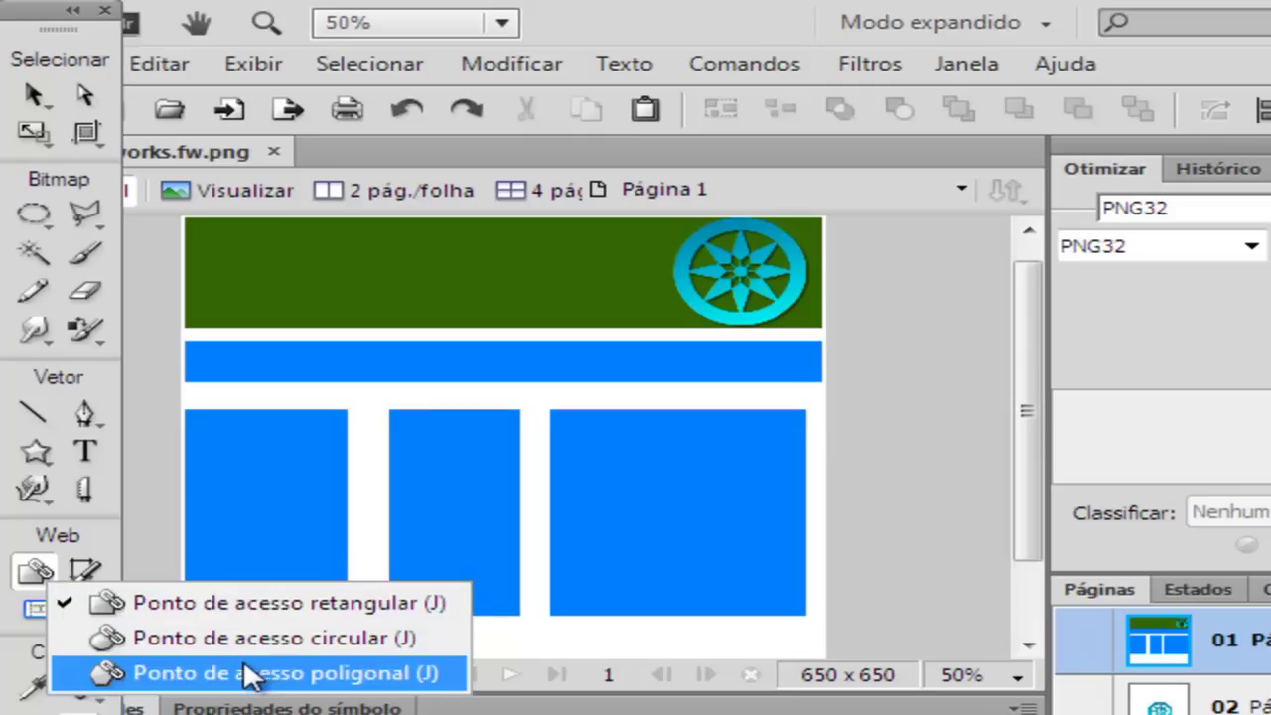
left_click(239, 608)
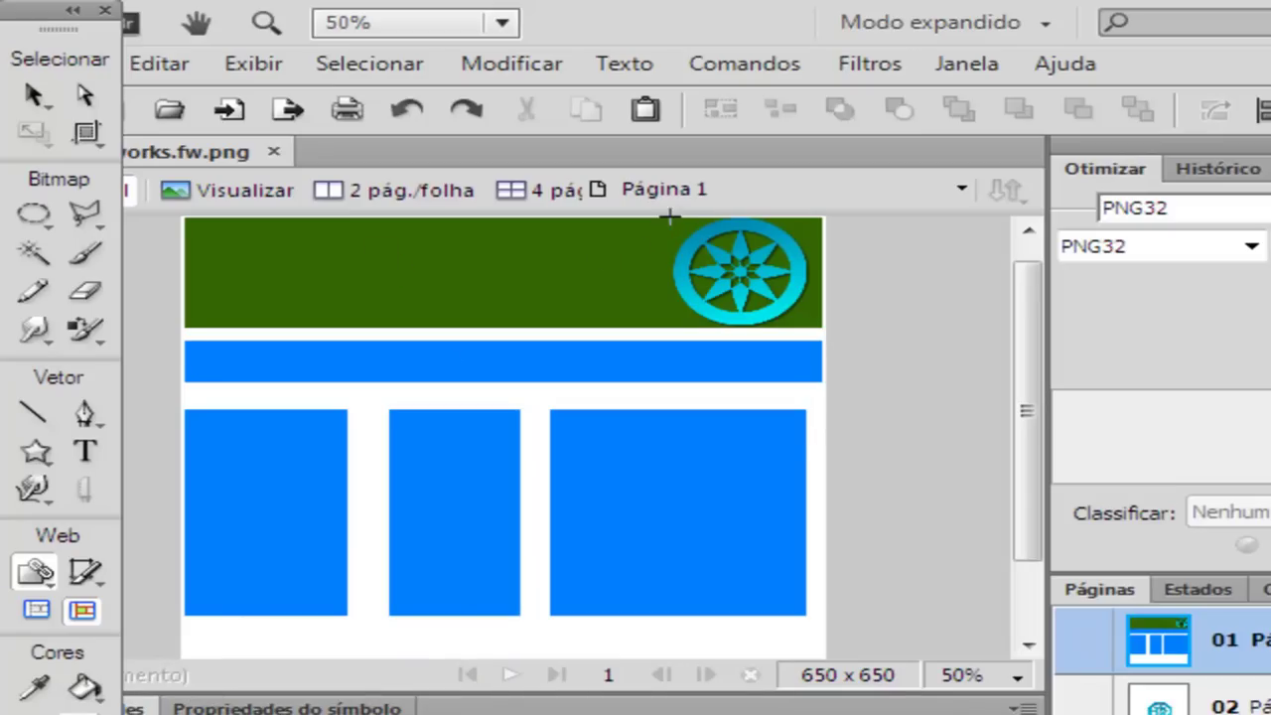
left_click_drag(360, 253, 392, 262)
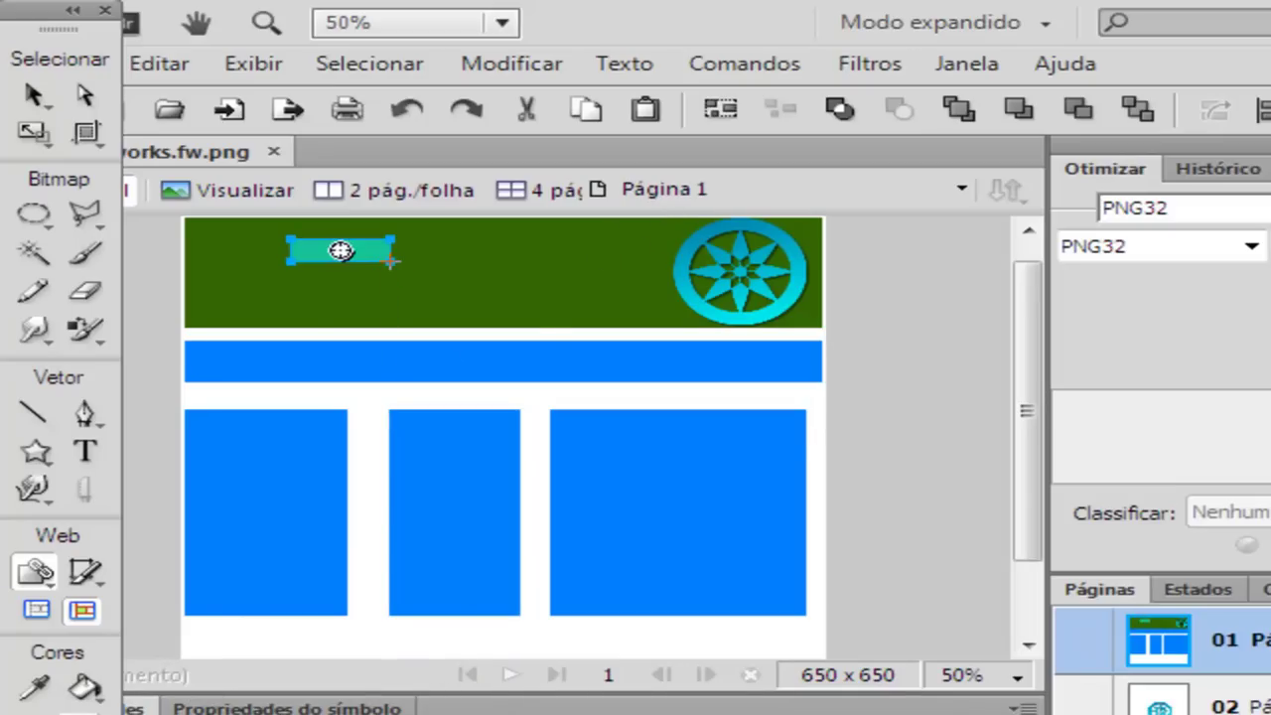
key("v")
key("Delete")
Draw a circular hotspot about 136 × 136 px over the wheel logo in the header
left_click(36, 572)
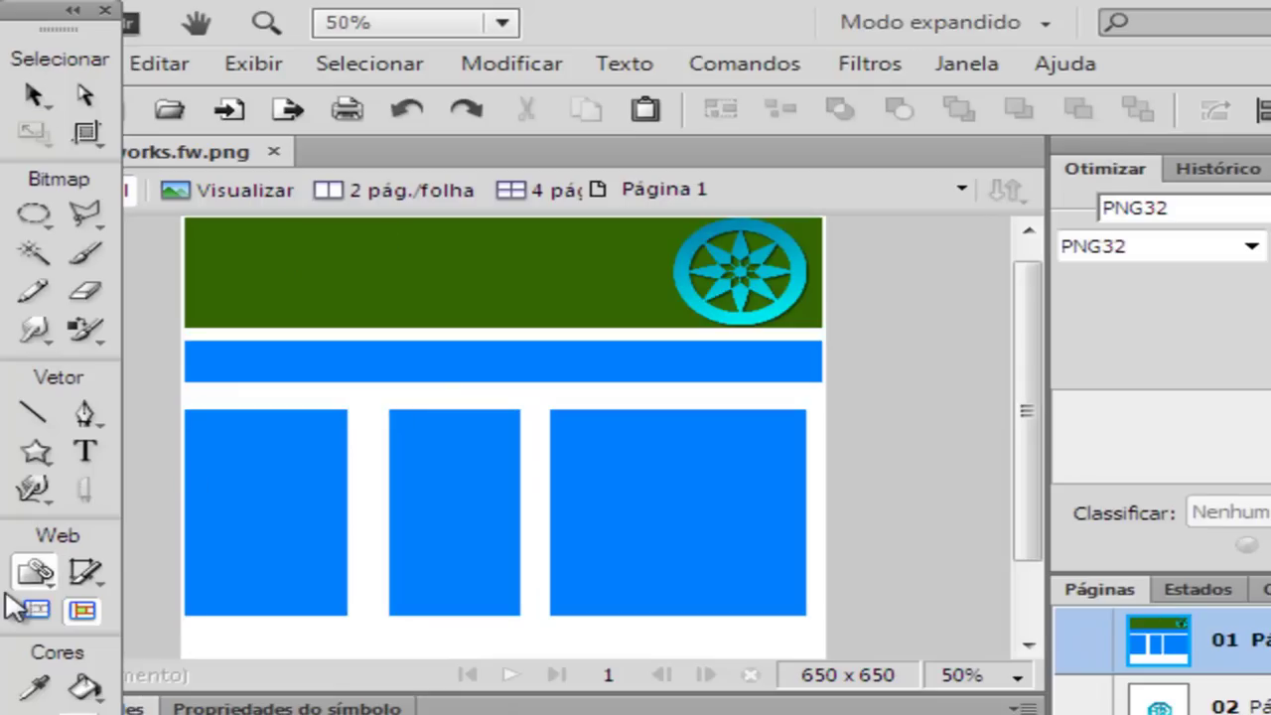
left_click_drag(22, 576, 268, 628)
left_click(263, 612)
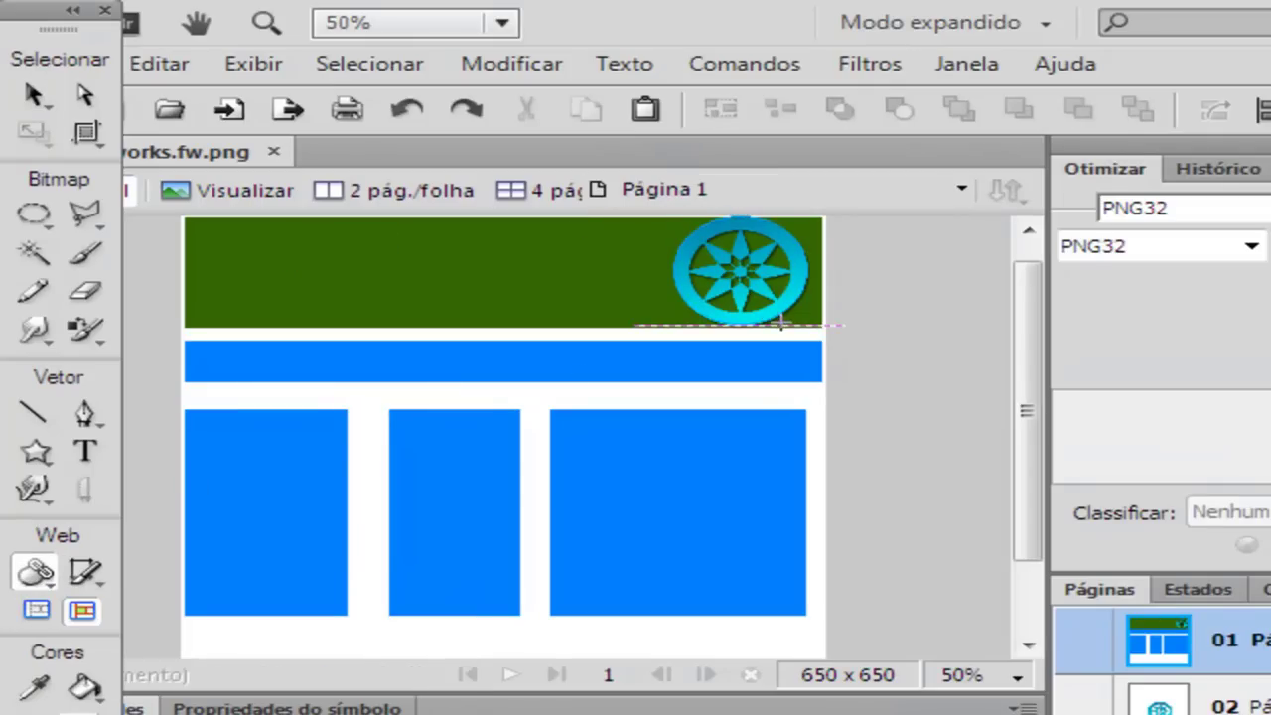
key("ctrl+z")
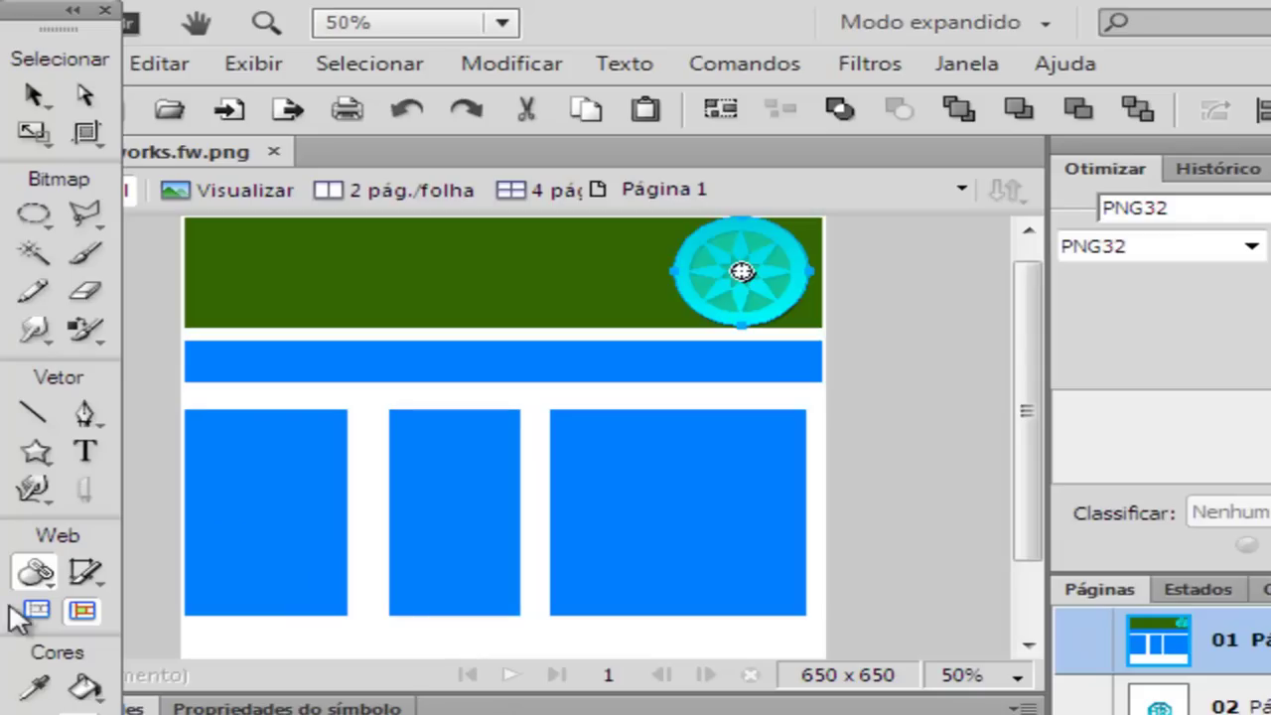
Draw a six-point polygonal hotspot spanning the green header, the blue bar and the middle of the columns
left_click(36, 574)
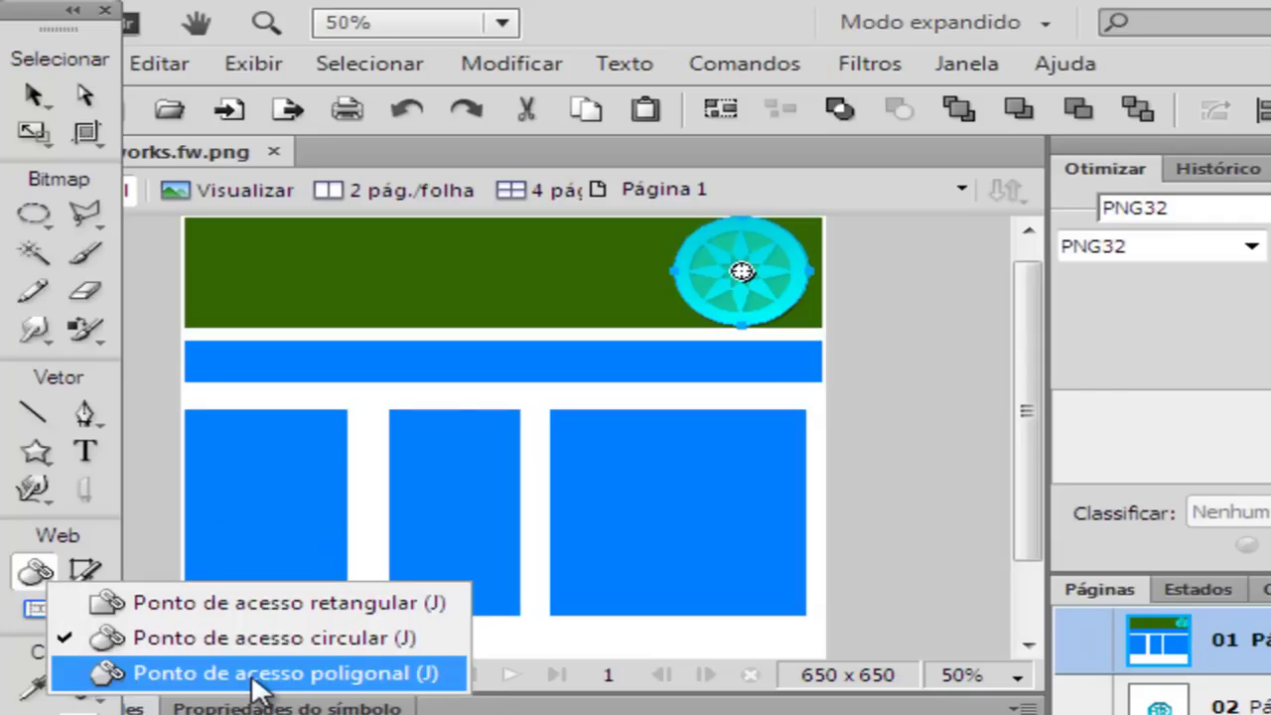
left_click(252, 674)
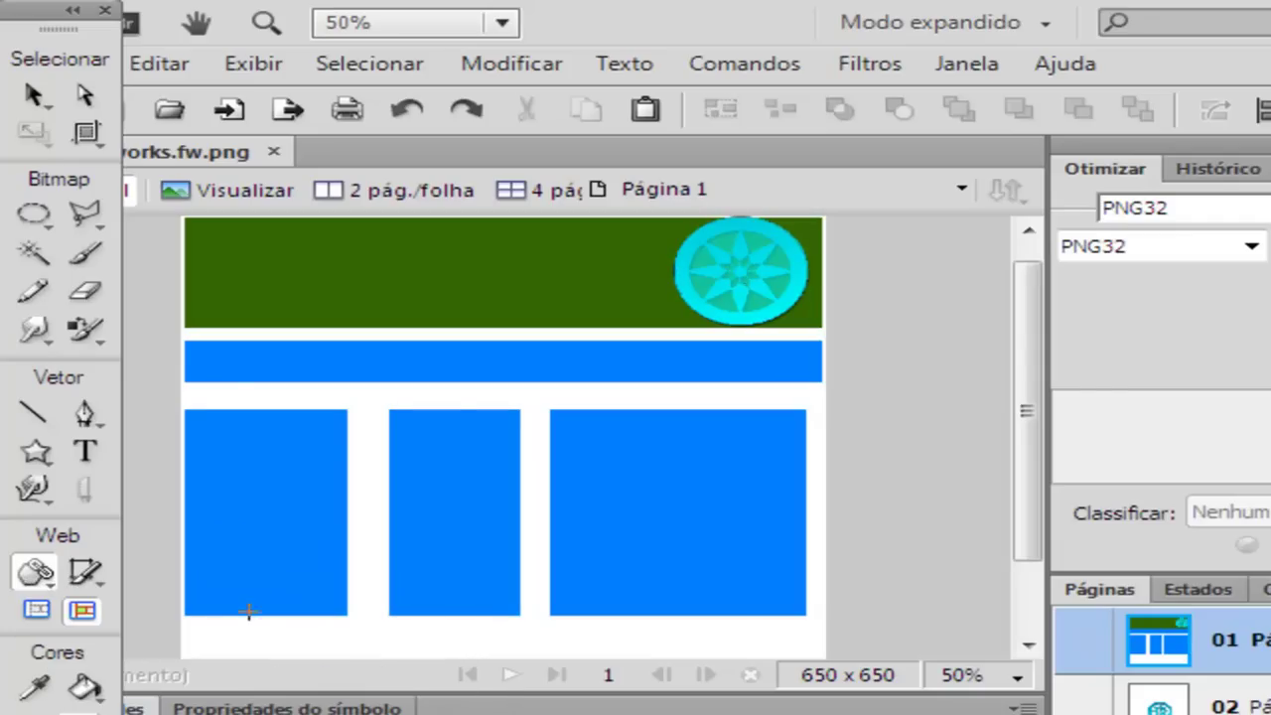
left_click(323, 247)
left_click(253, 362)
left_click(404, 395)
left_click(415, 502)
left_click(566, 449)
left_click(509, 318)
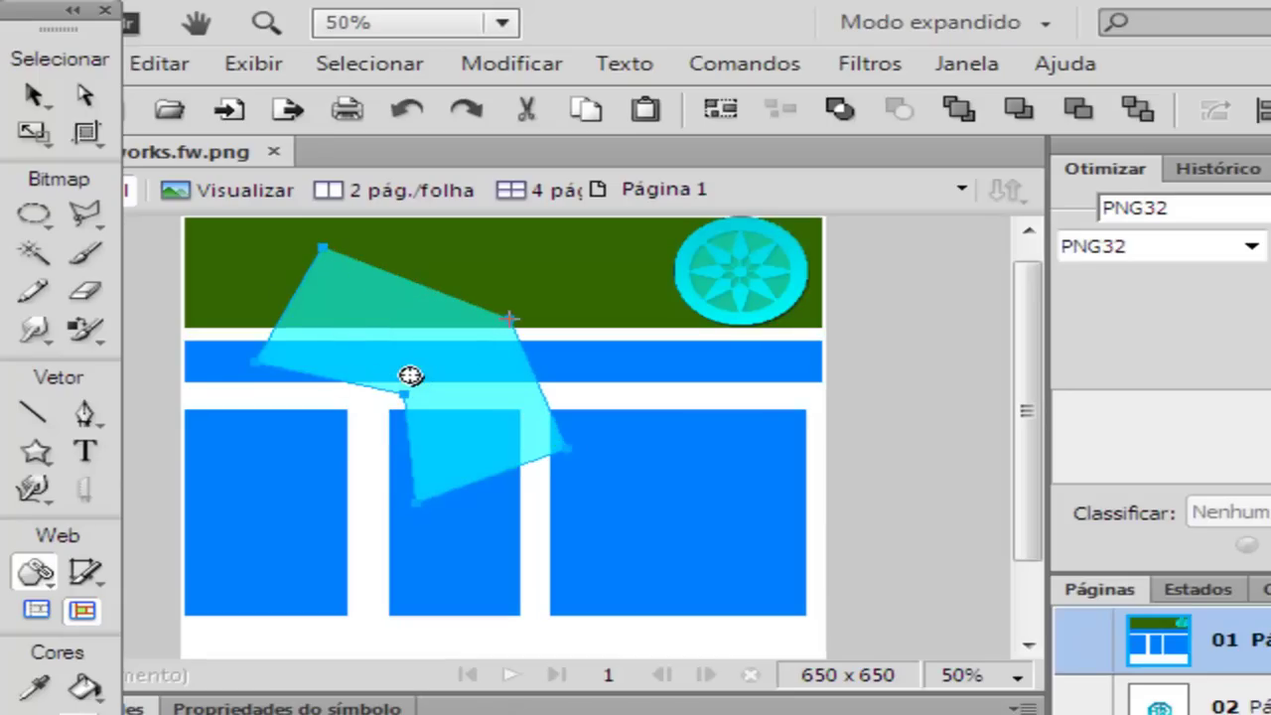
Undo all points of the polygonal hotspot
key("ctrl+z")
key("ctrl+z")
key("ctrl+z")
key("ctrl+z")
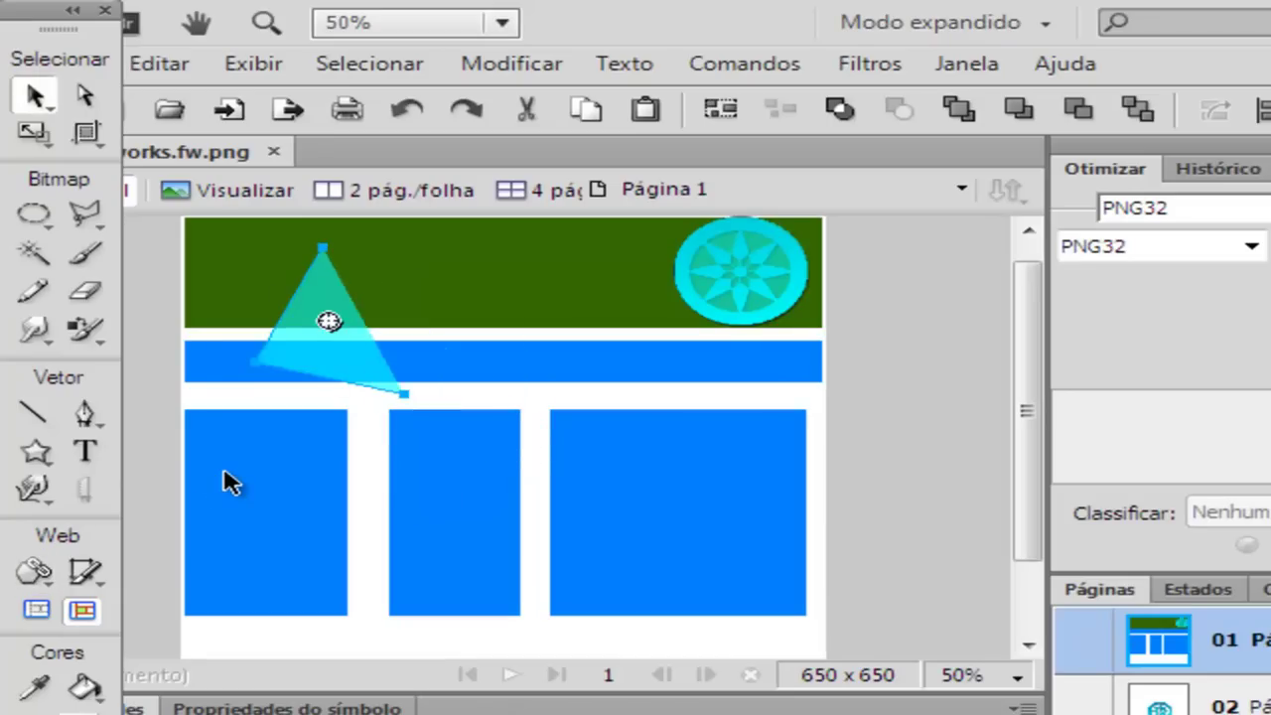
key("ctrl+z")
key("ctrl+z")
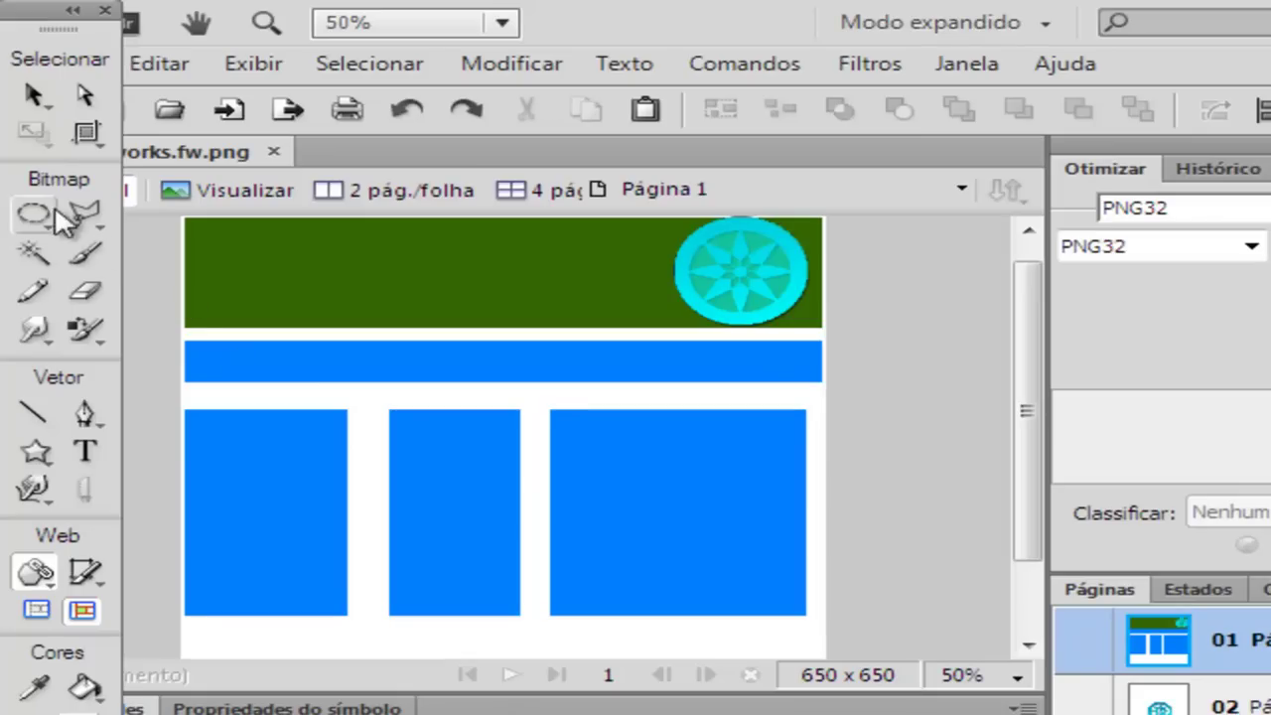
Select the circular hotspot over the logo and switch the workspace to icon mode (Modo de ícone)
left_click(35, 96)
left_click(753, 288)
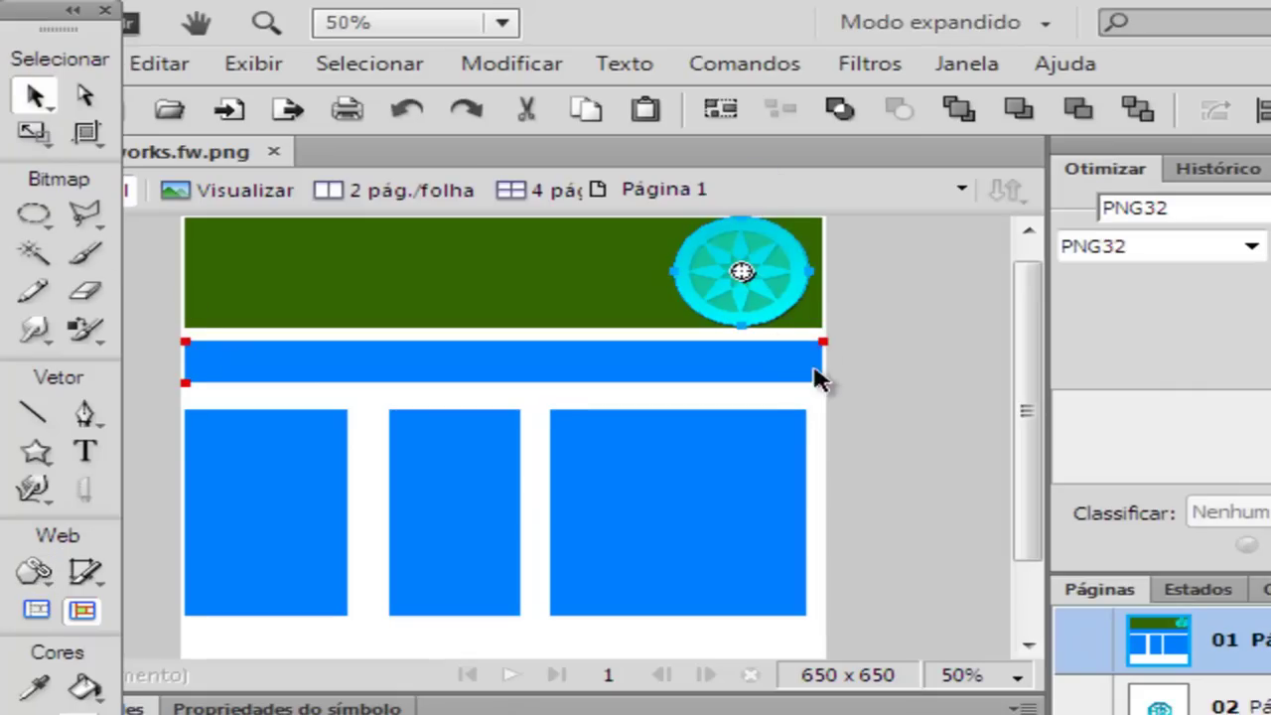
left_click(998, 21)
left_click(1005, 132)
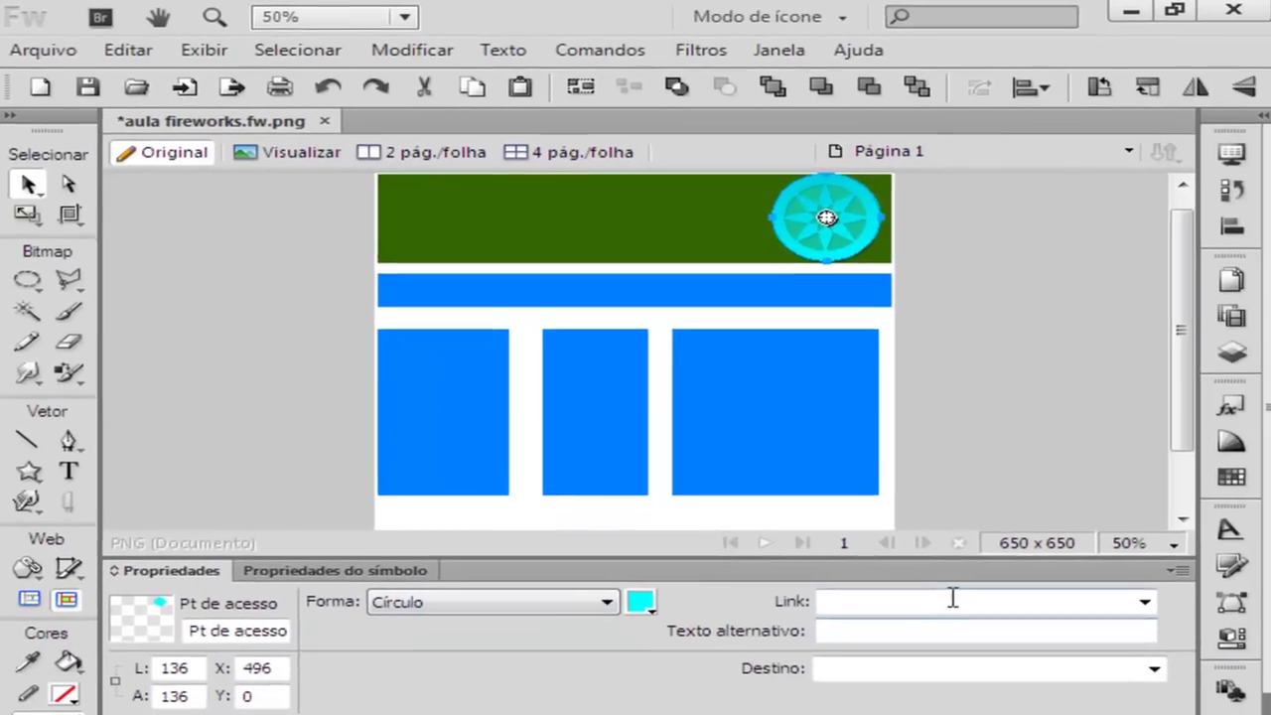
left_click(951, 598)
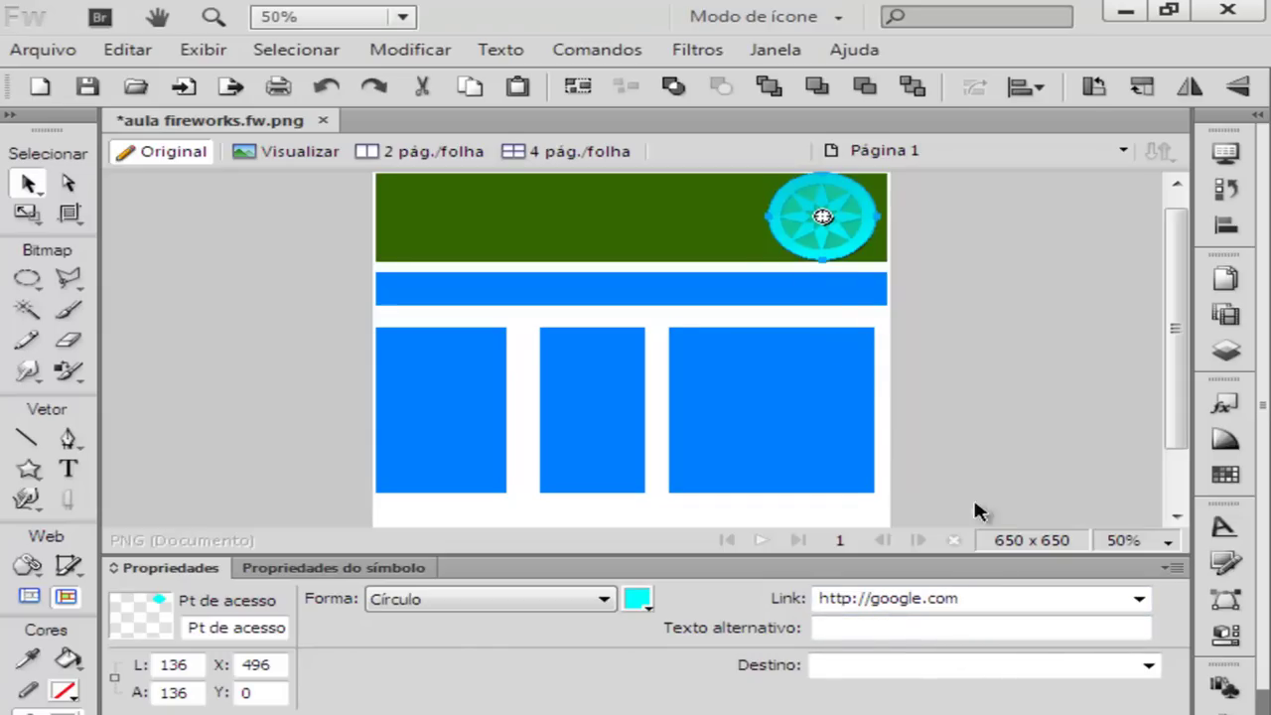
left_click(846, 628)
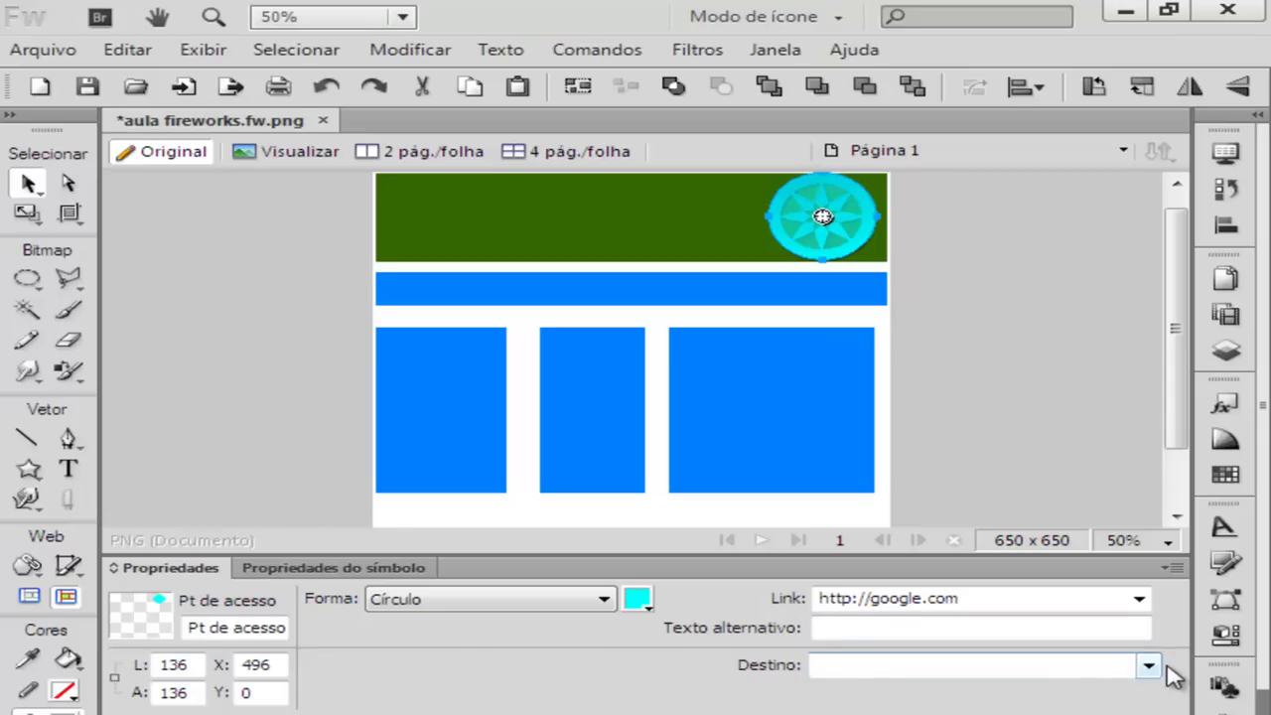
left_click(1152, 669)
left_click(930, 665)
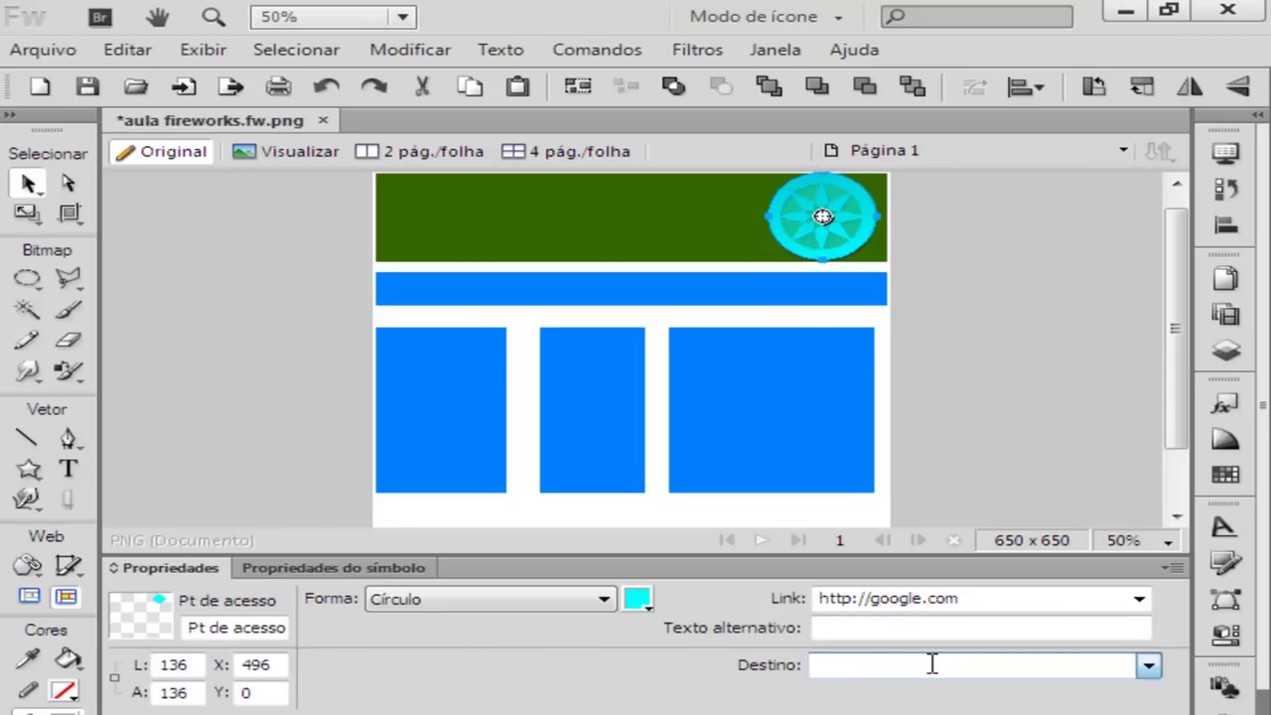
left_click(1148, 665)
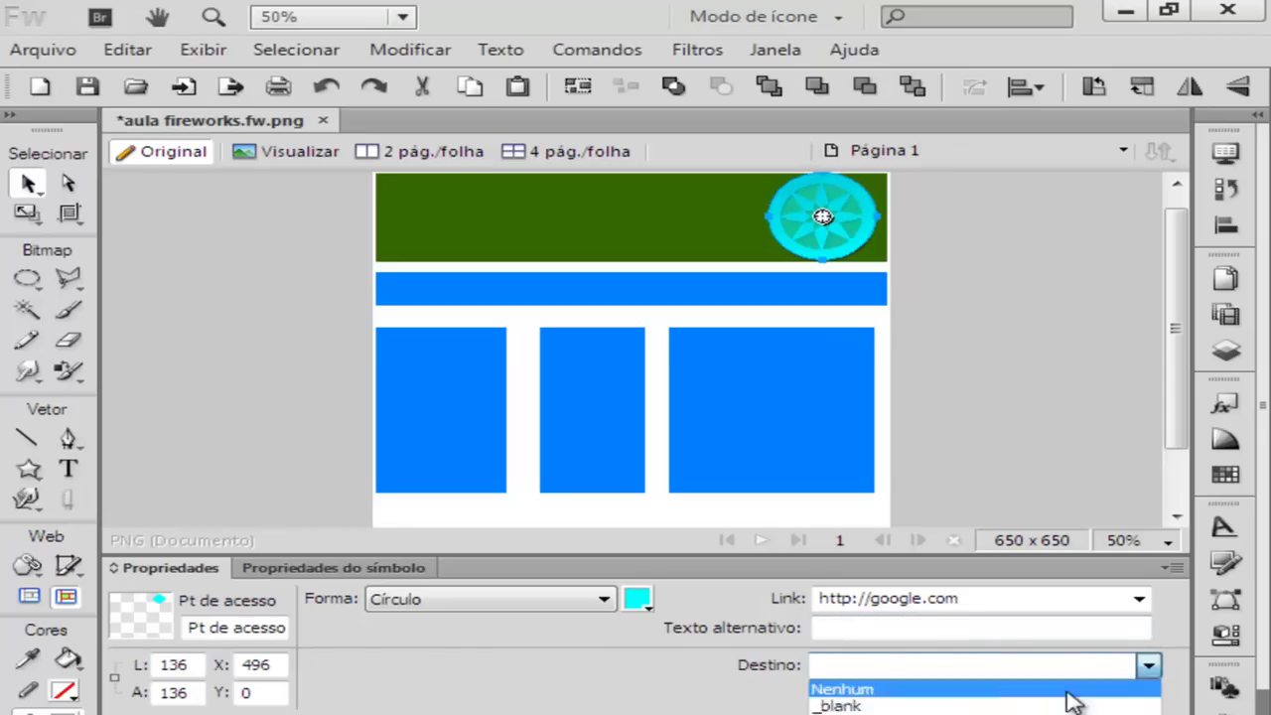
left_click(879, 702)
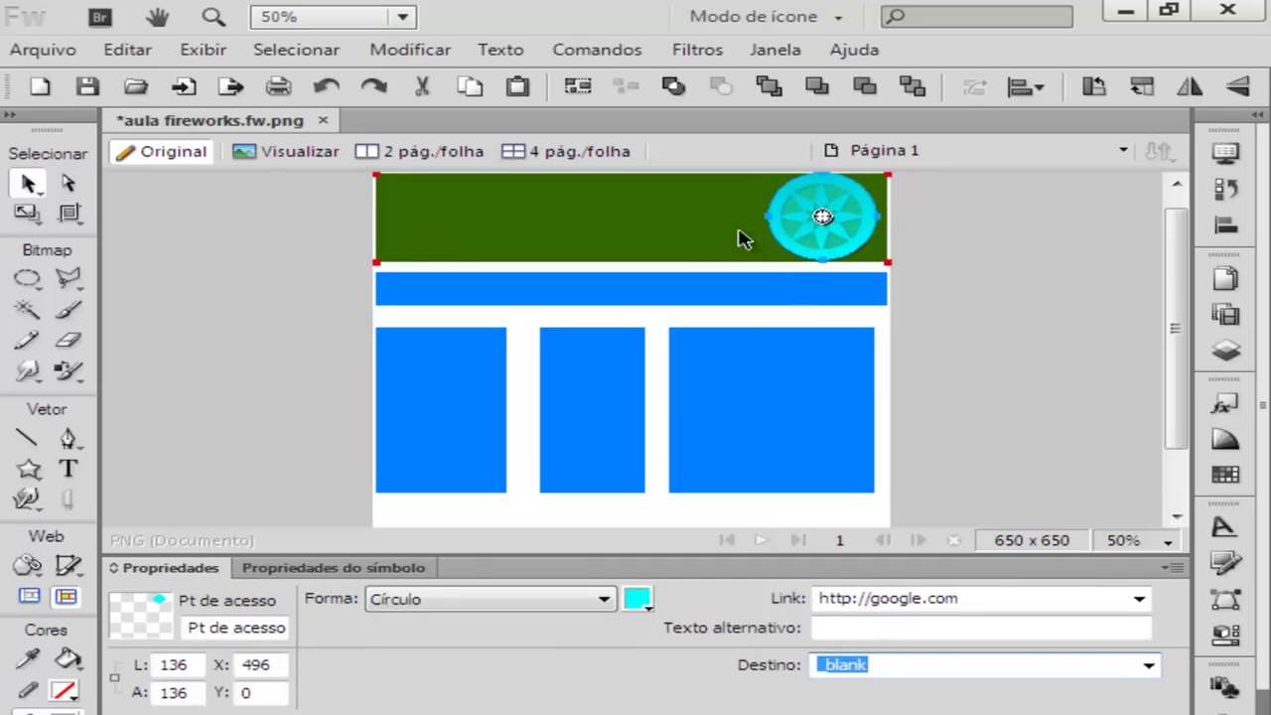
left_click_drag(942, 177, 607, 284)
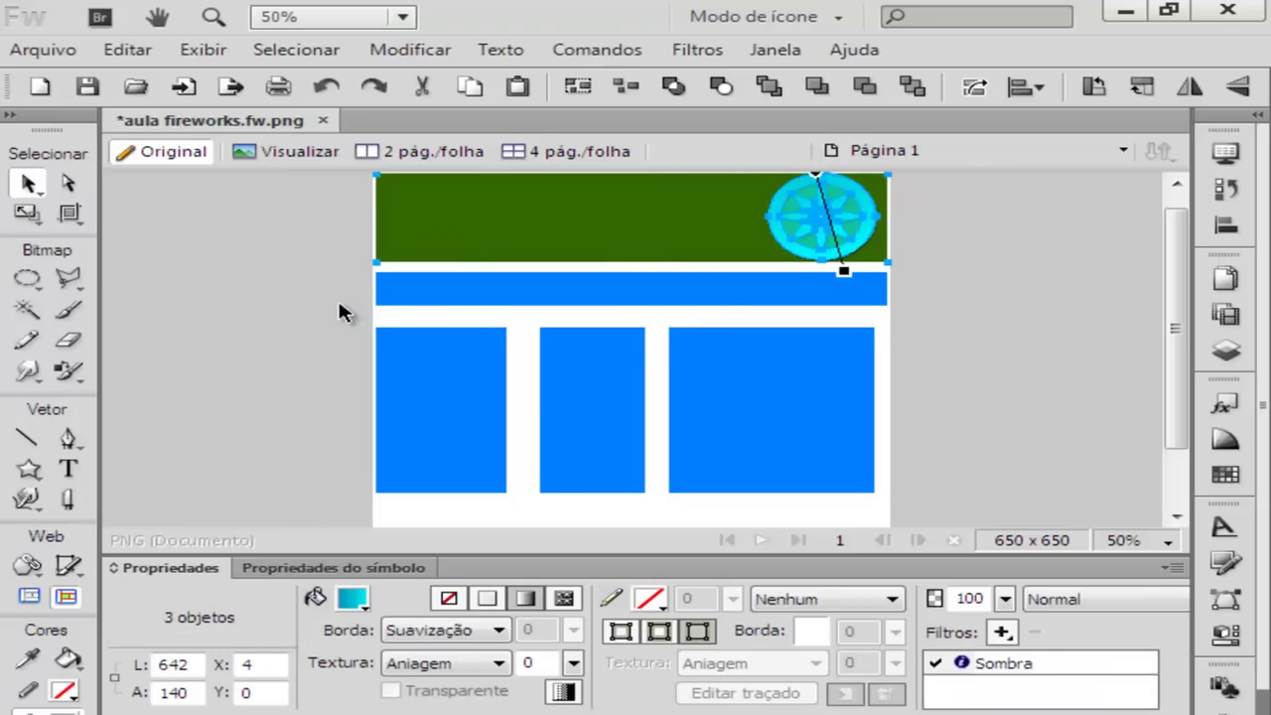
left_click(339, 304)
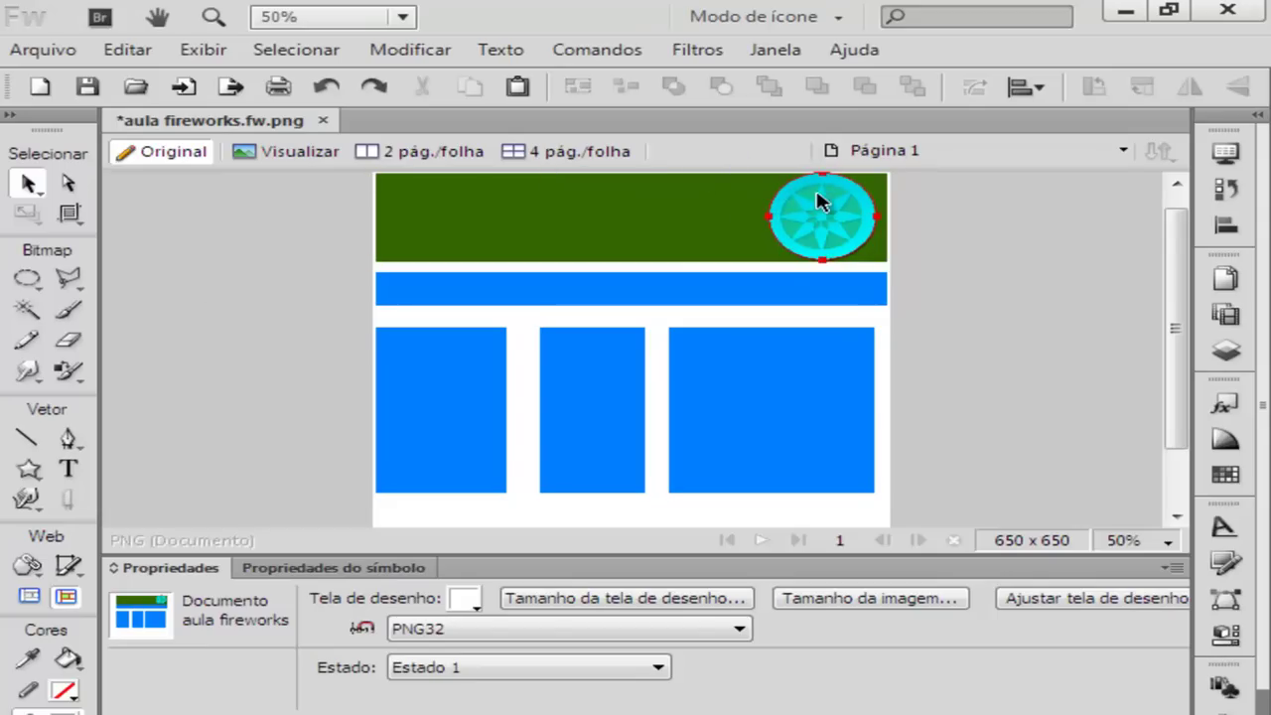
key("F12")
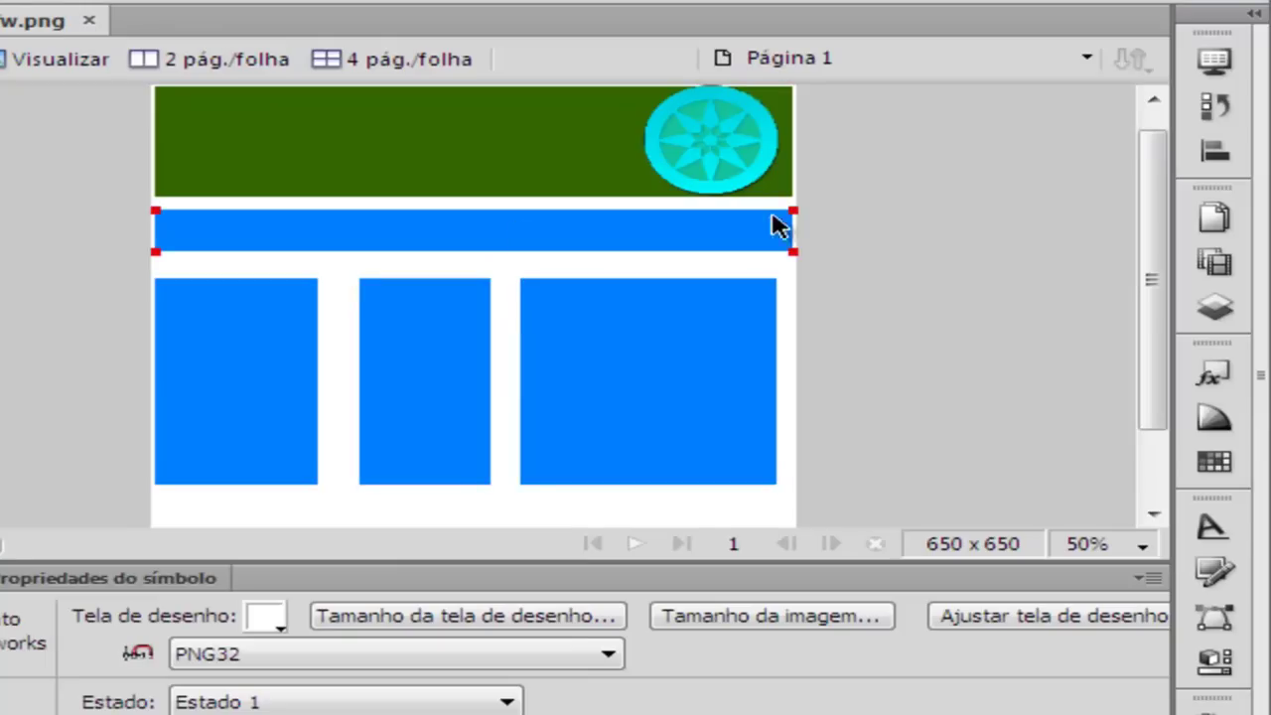
left_click(735, 124)
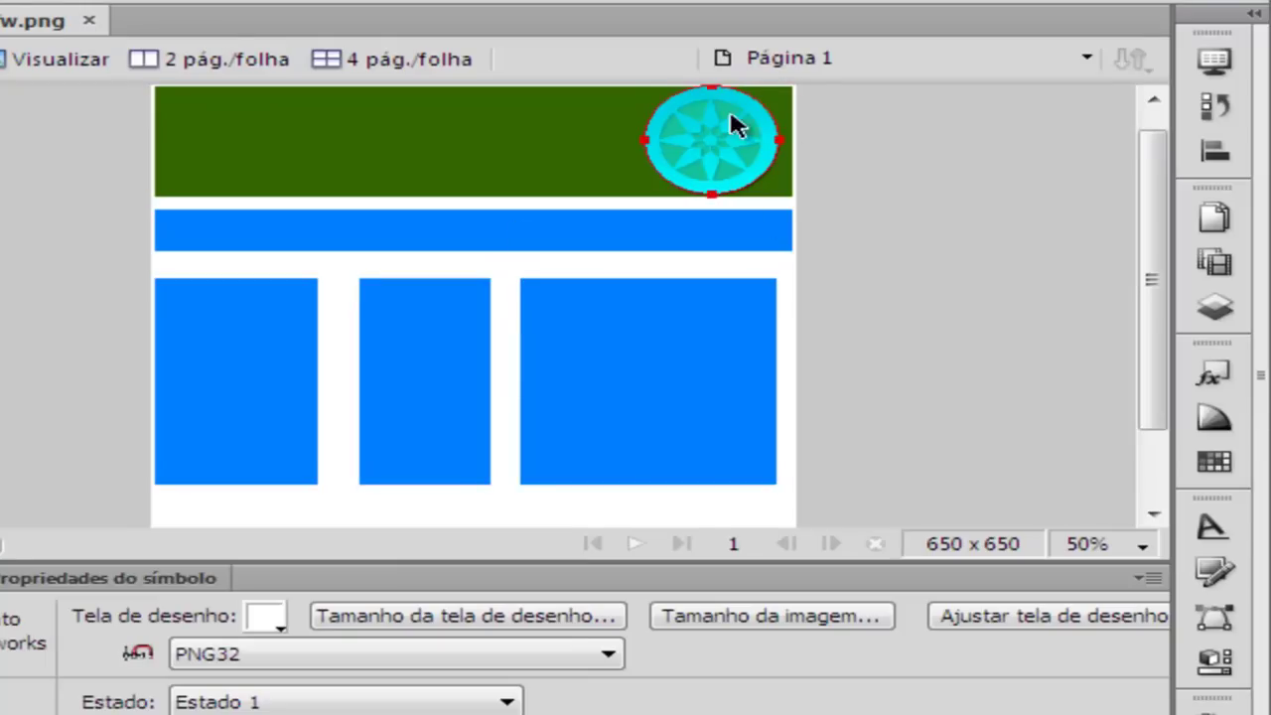
left_click(212, 224)
left_click(414, 188)
left_click(746, 118)
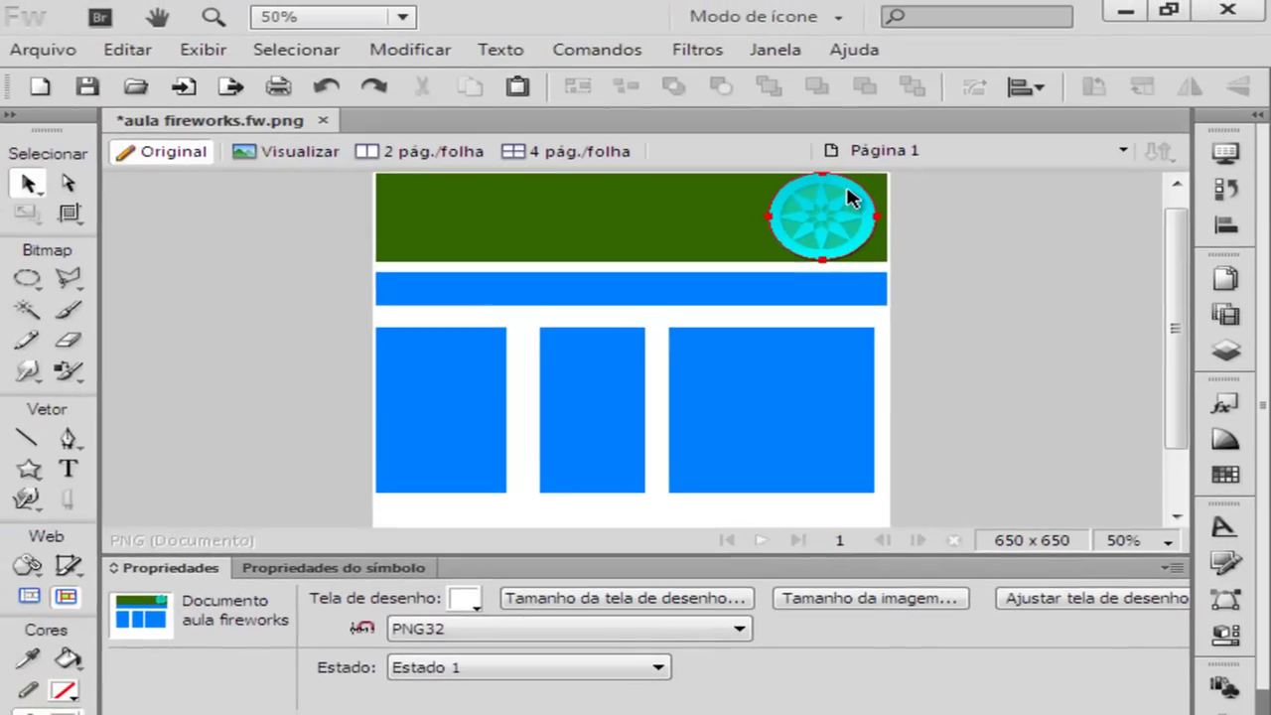
left_click_drag(948, 187, 324, 249)
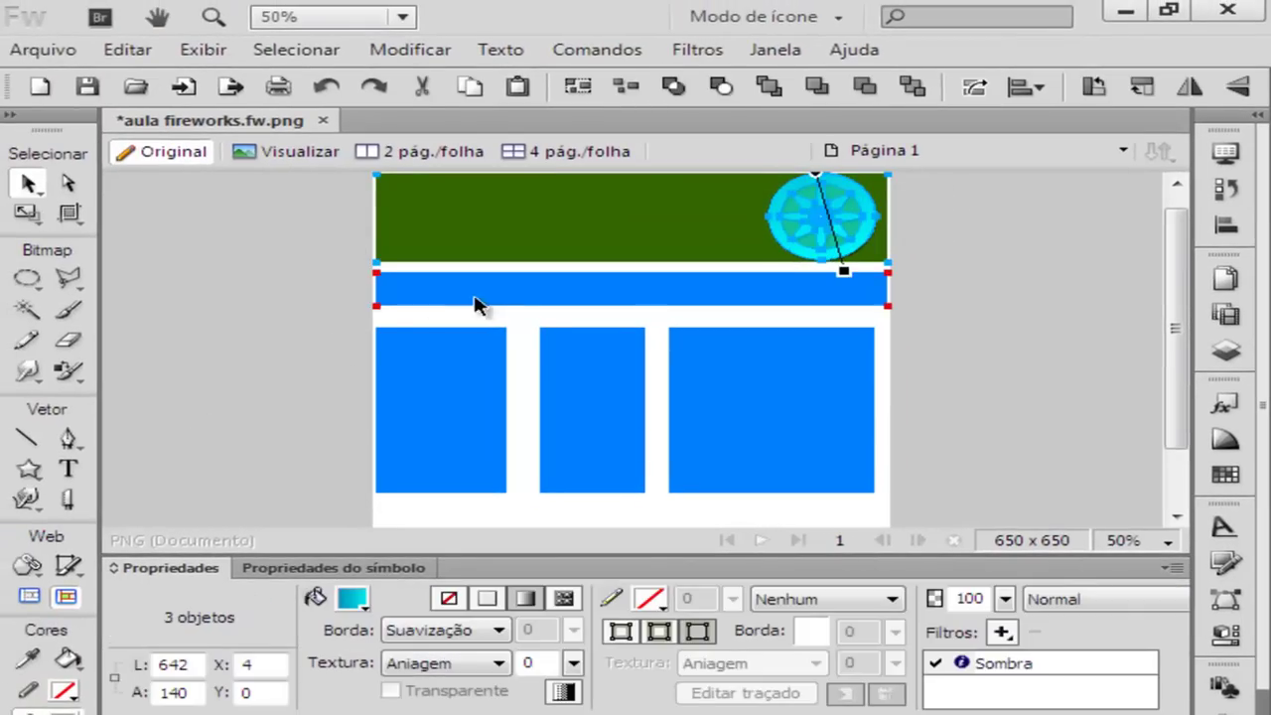
left_click(403, 318)
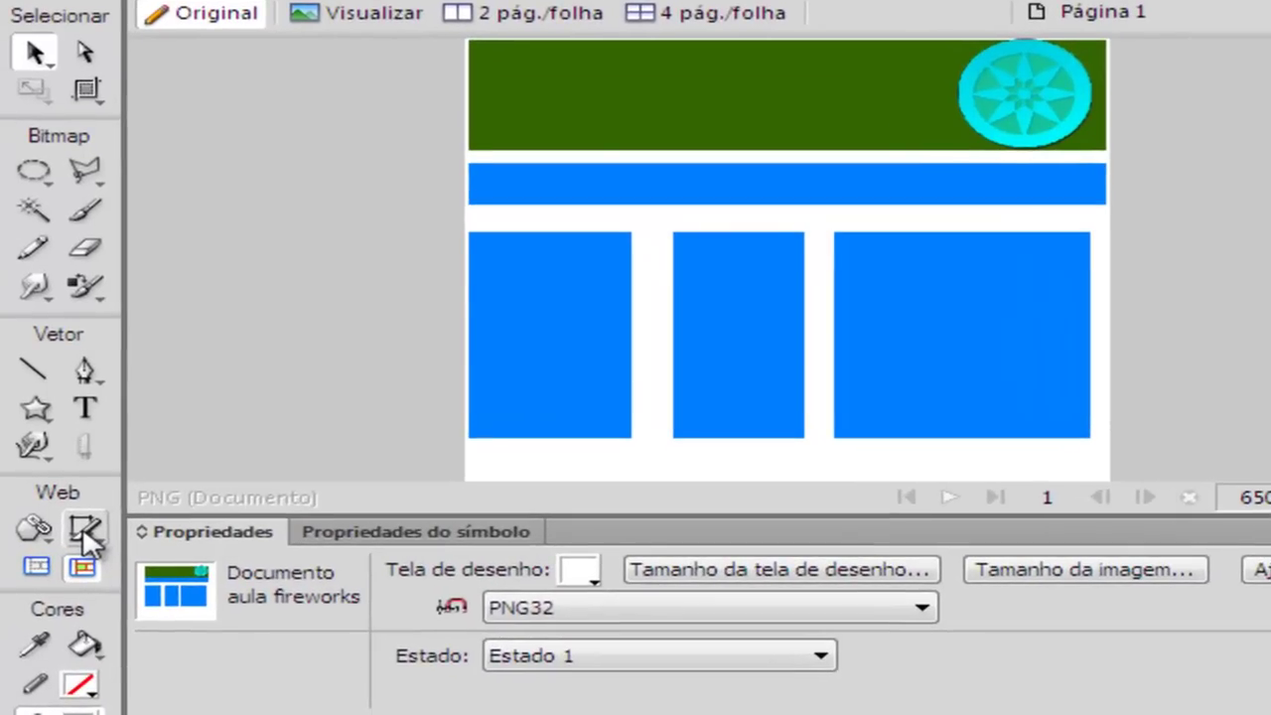
Draw a rectangular slice about 186 × 81 px from the first column into the second, and delete it
left_click(67, 564)
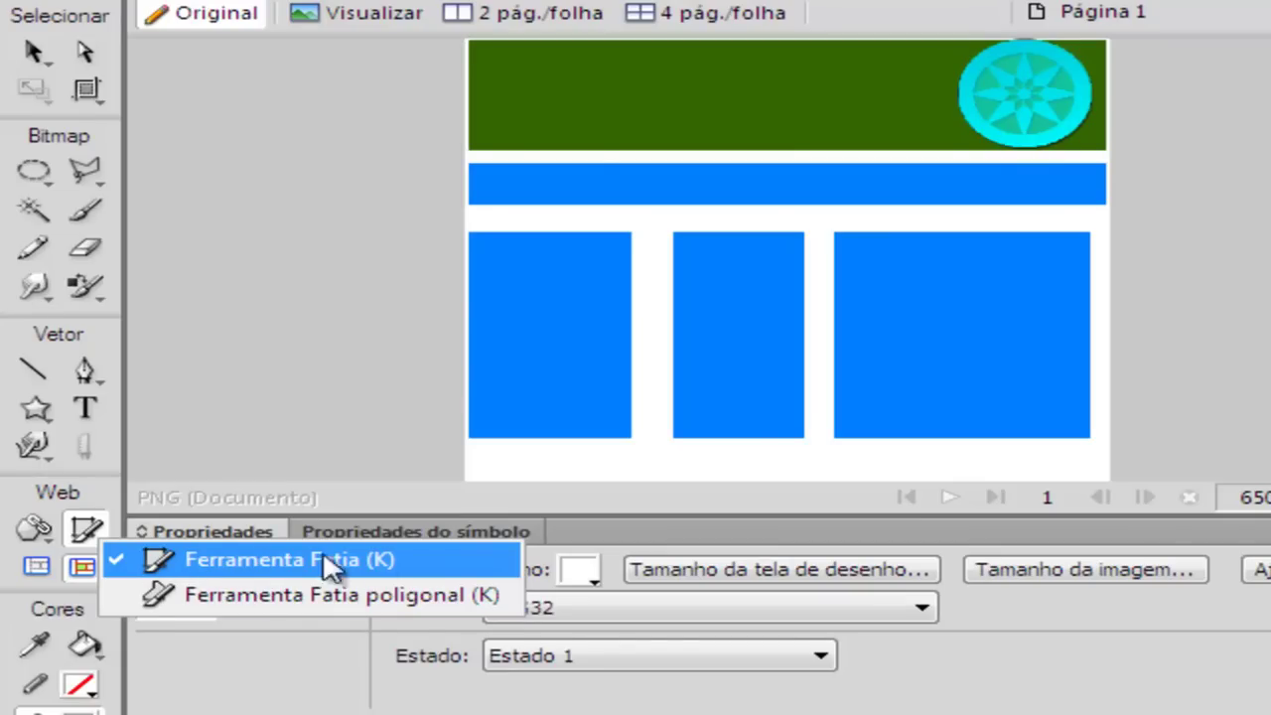
left_click(380, 562)
left_click_drag(508, 298, 693, 363)
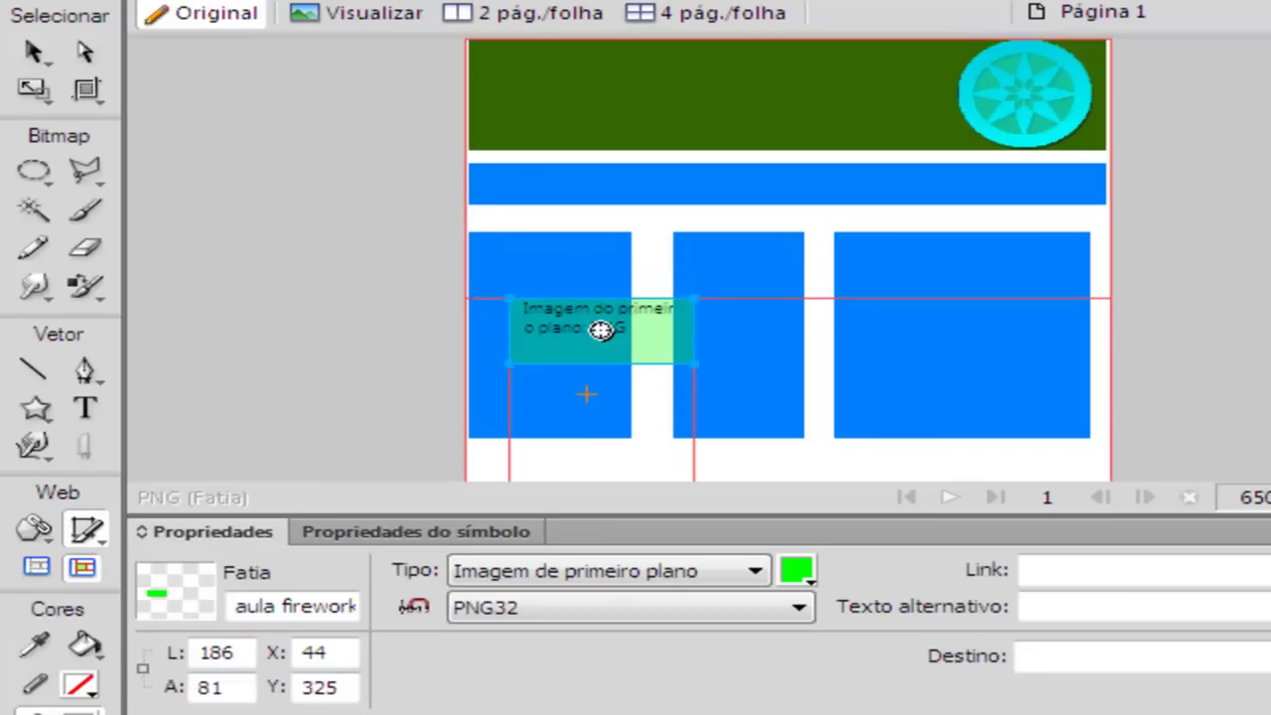
key("Delete")
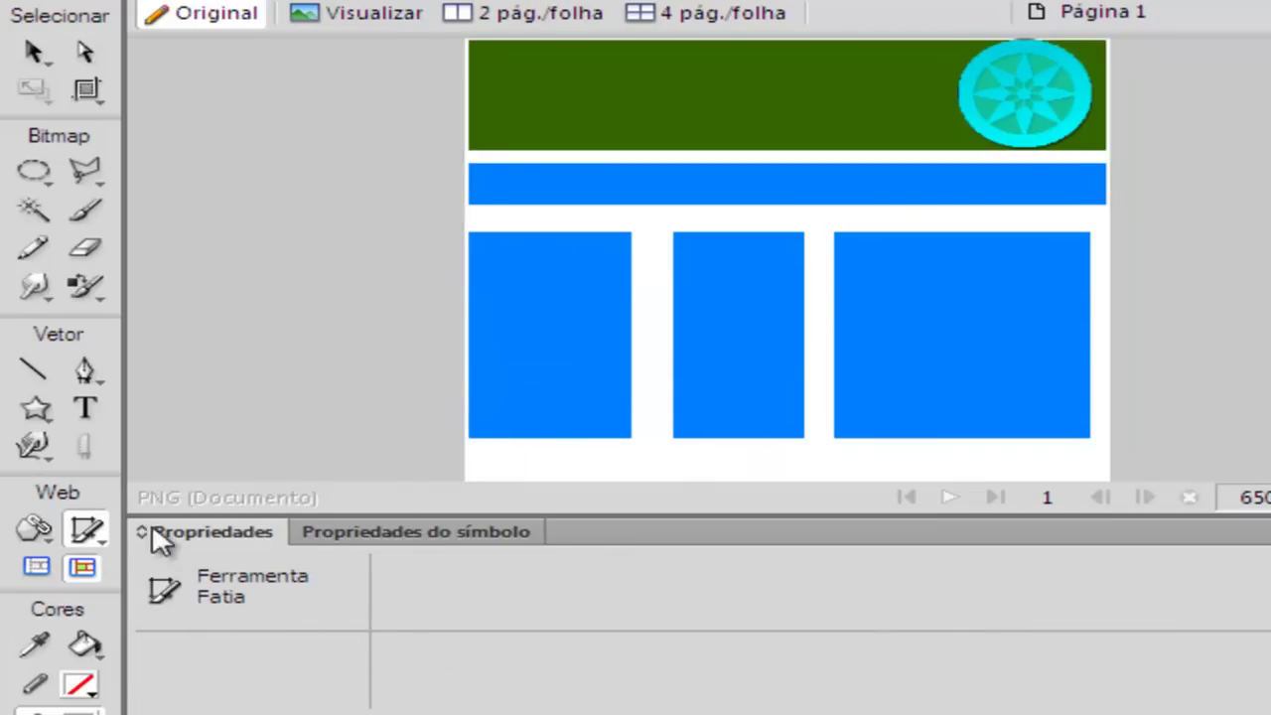
Draw a four-point polygonal slice about 168 px wide over the first column and the gap beside it
left_click(100, 542)
left_click(196, 598)
left_click(531, 331)
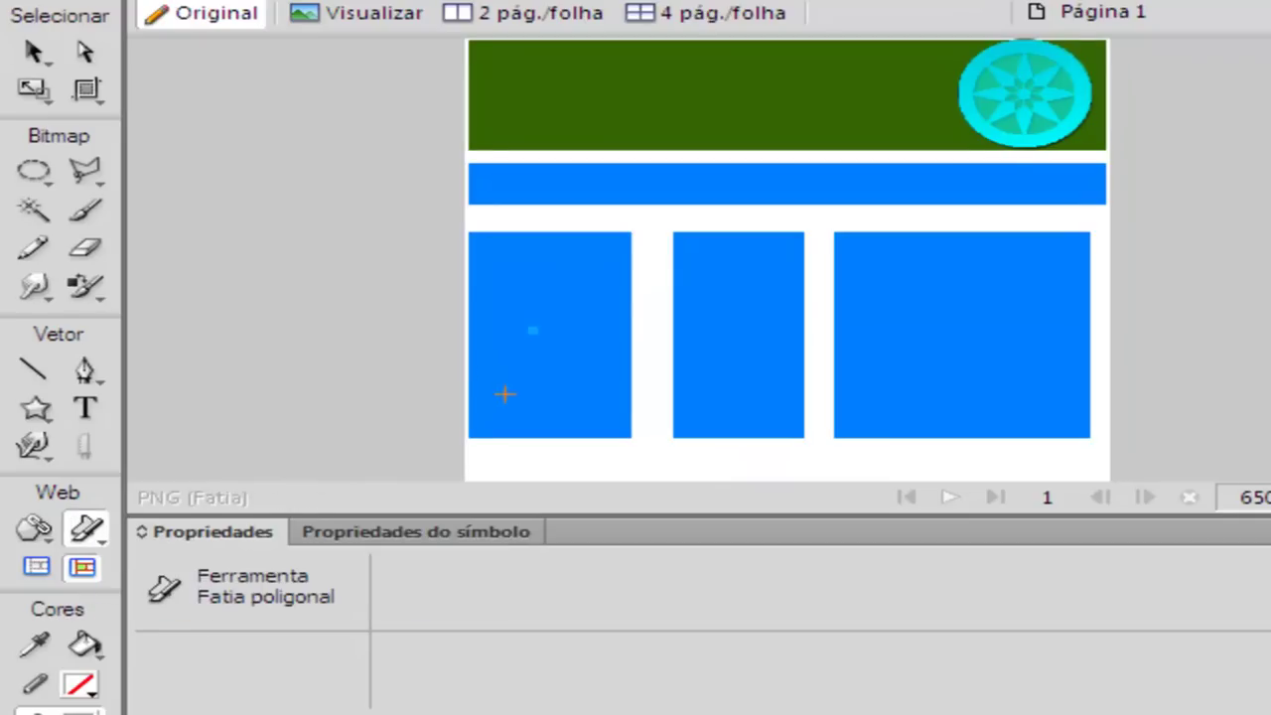
left_click(501, 408)
left_click(638, 417)
left_click(667, 315)
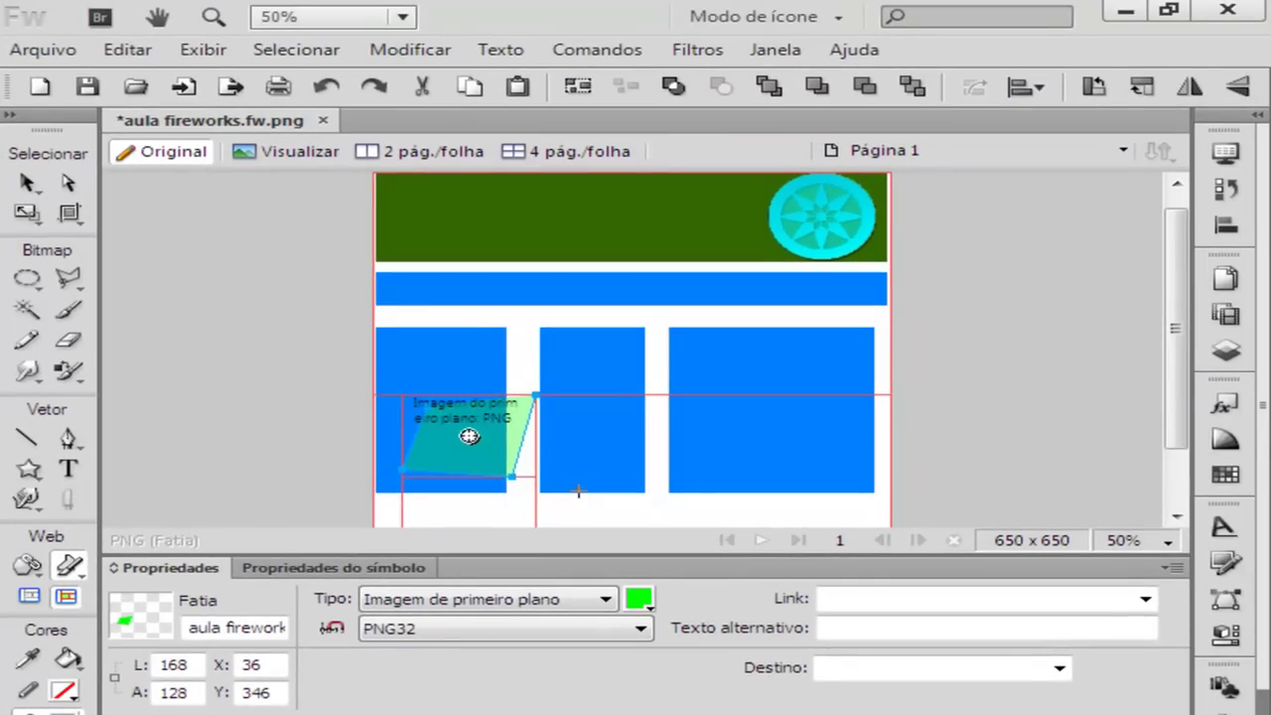
Undo all points of the polygonal slice
key("ctrl+z")
key("ctrl+z")
key("ctrl+z")
key("ctrl+z")
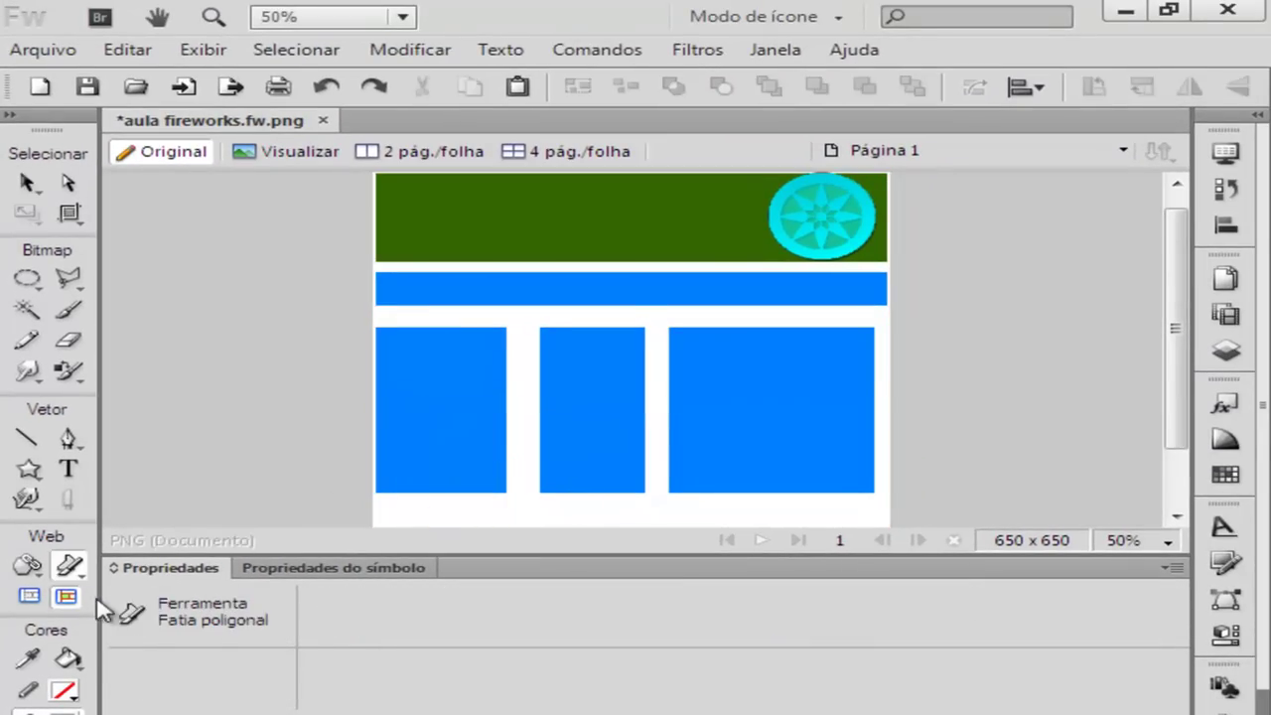
Try a rectangular slice covering the whole green header, and remove it again
left_click_drag(70, 565, 170, 592)
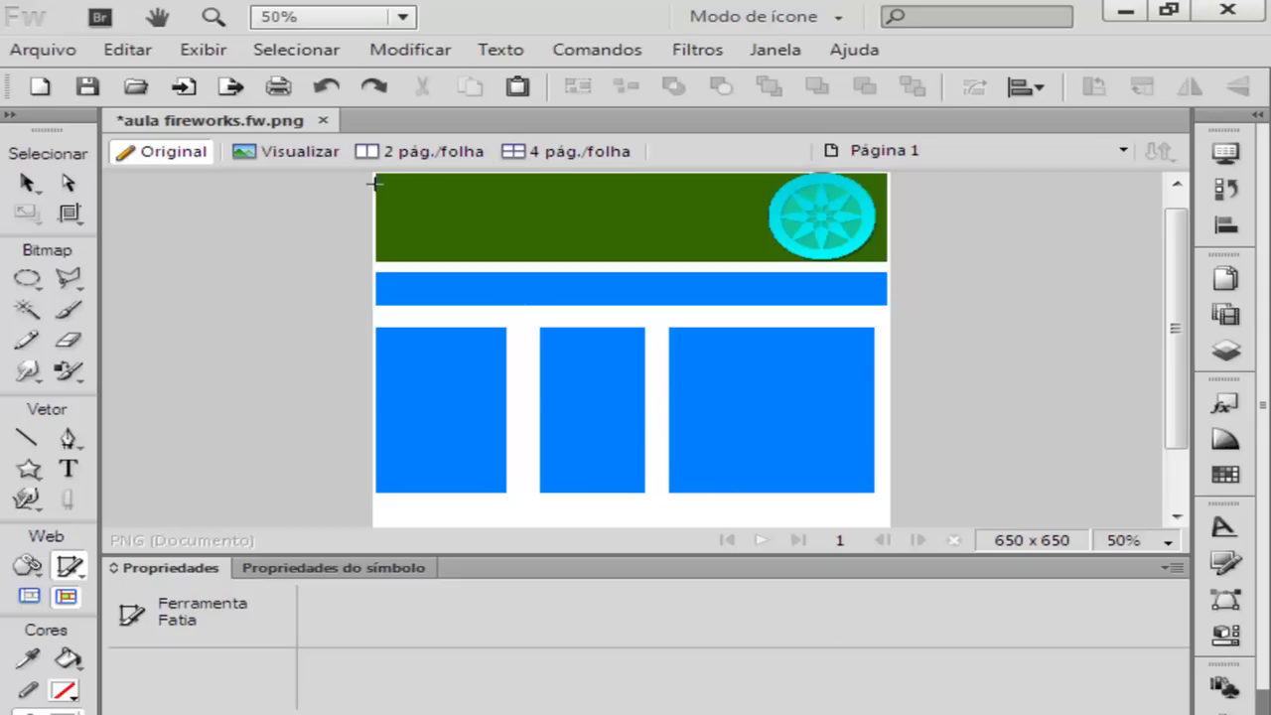
key("ctrl+equal")
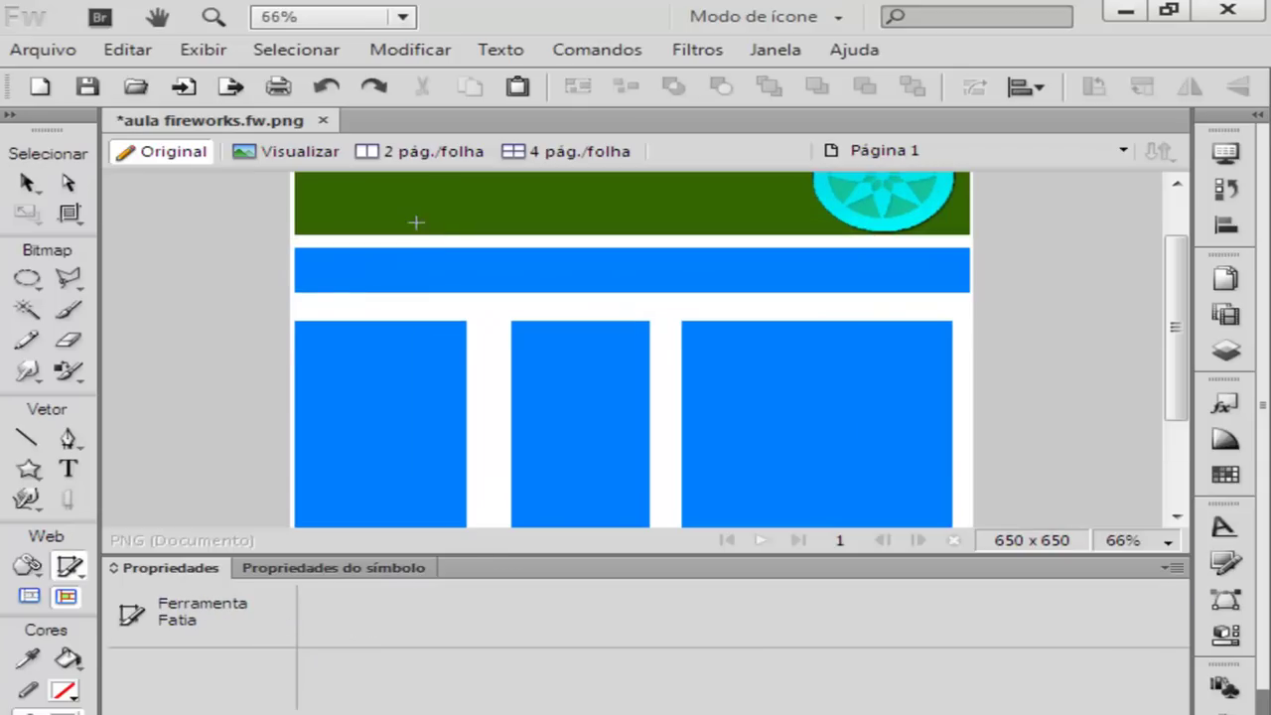
scroll(426, 205, "up", 2)
key("ctrl+equal")
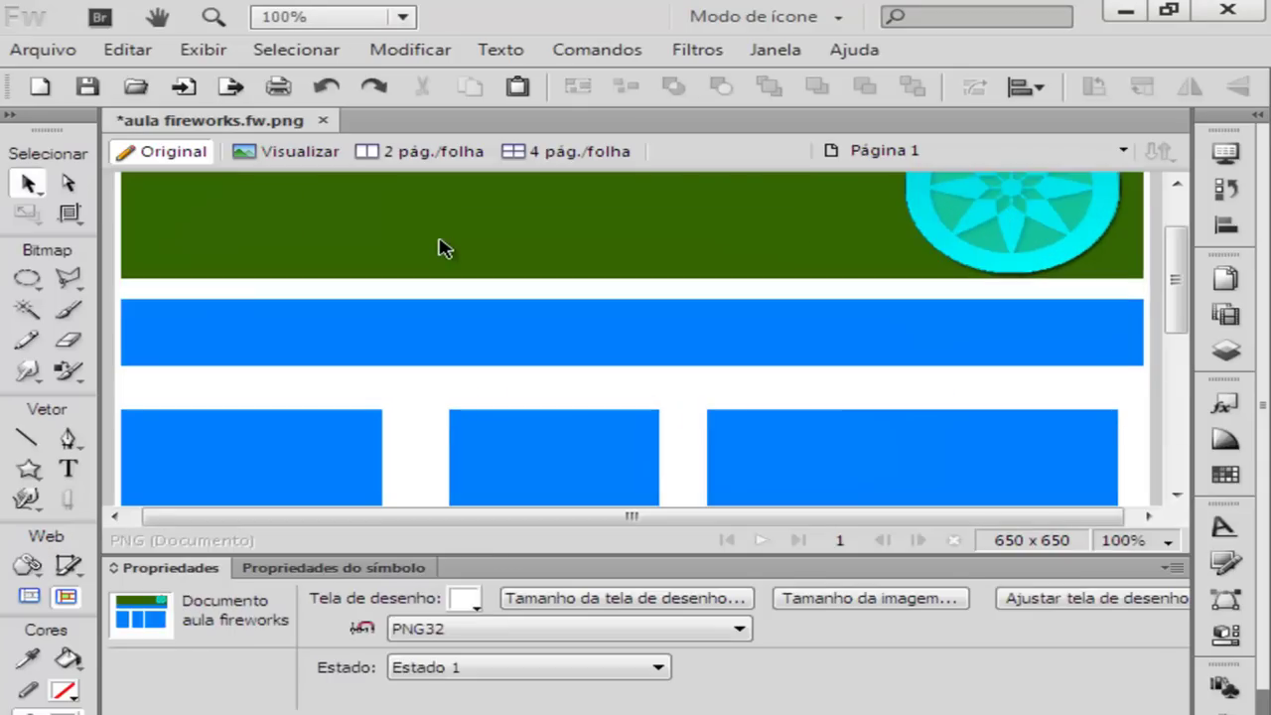
scroll(440, 241, "up", 2)
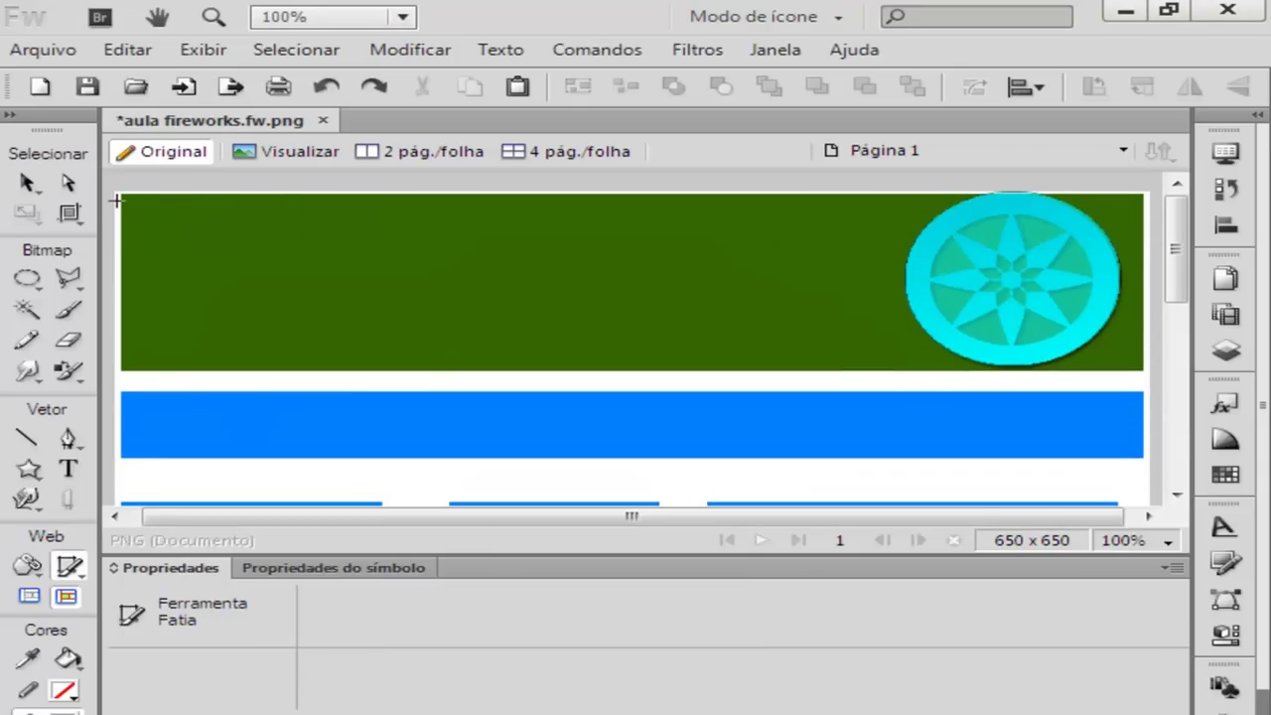
left_click_drag(121, 191, 1147, 373)
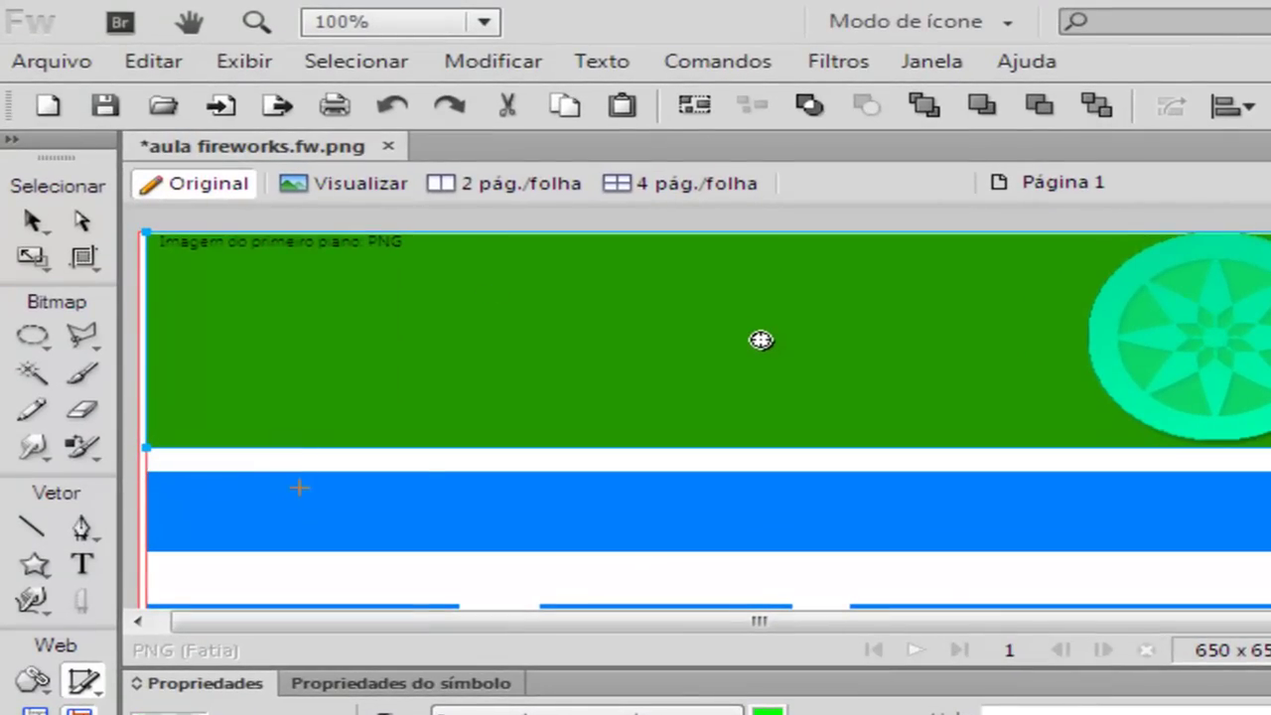
key("v")
key("ctrl+d")
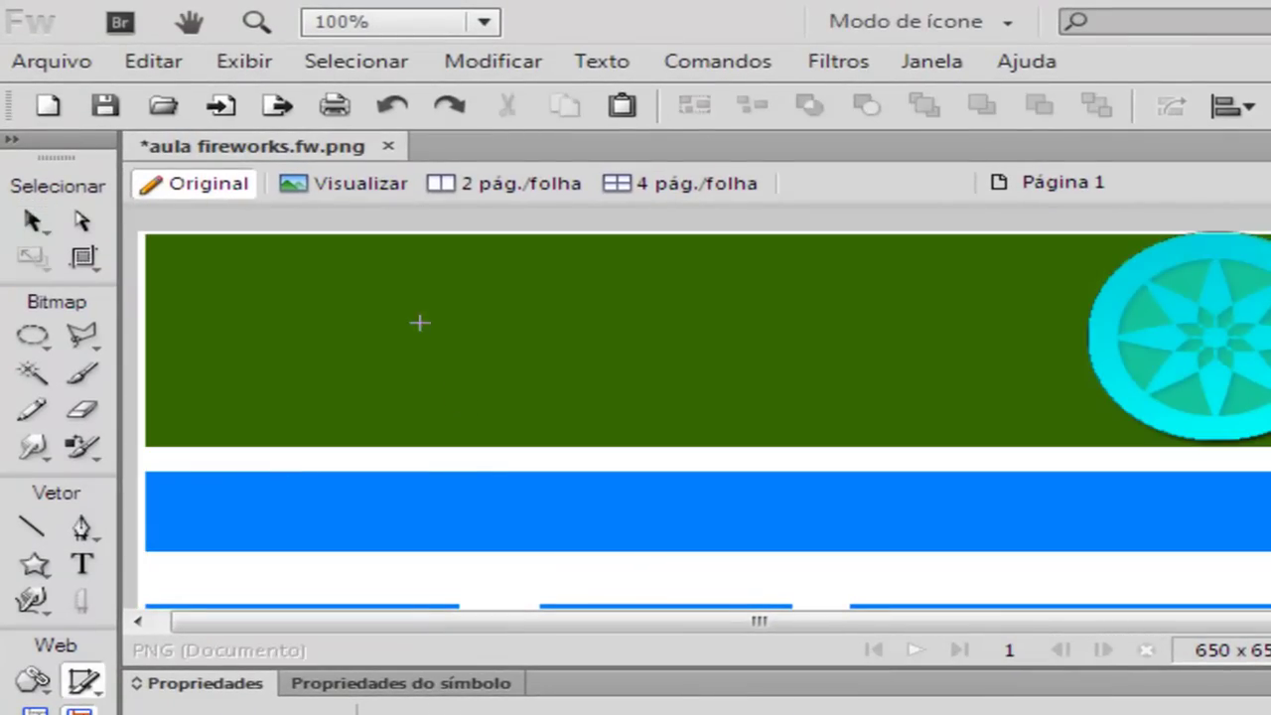
Set the document's canvas colour to none so the background is transparent
left_click(31, 221)
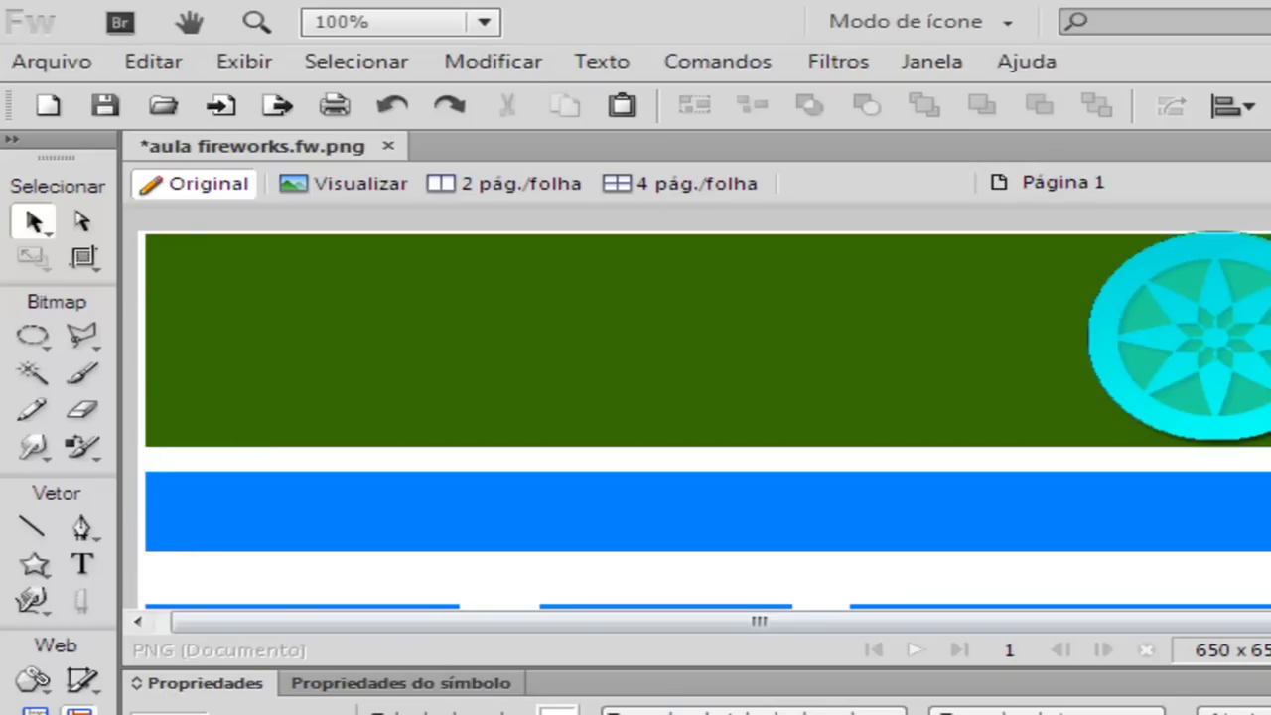
left_click(557, 711)
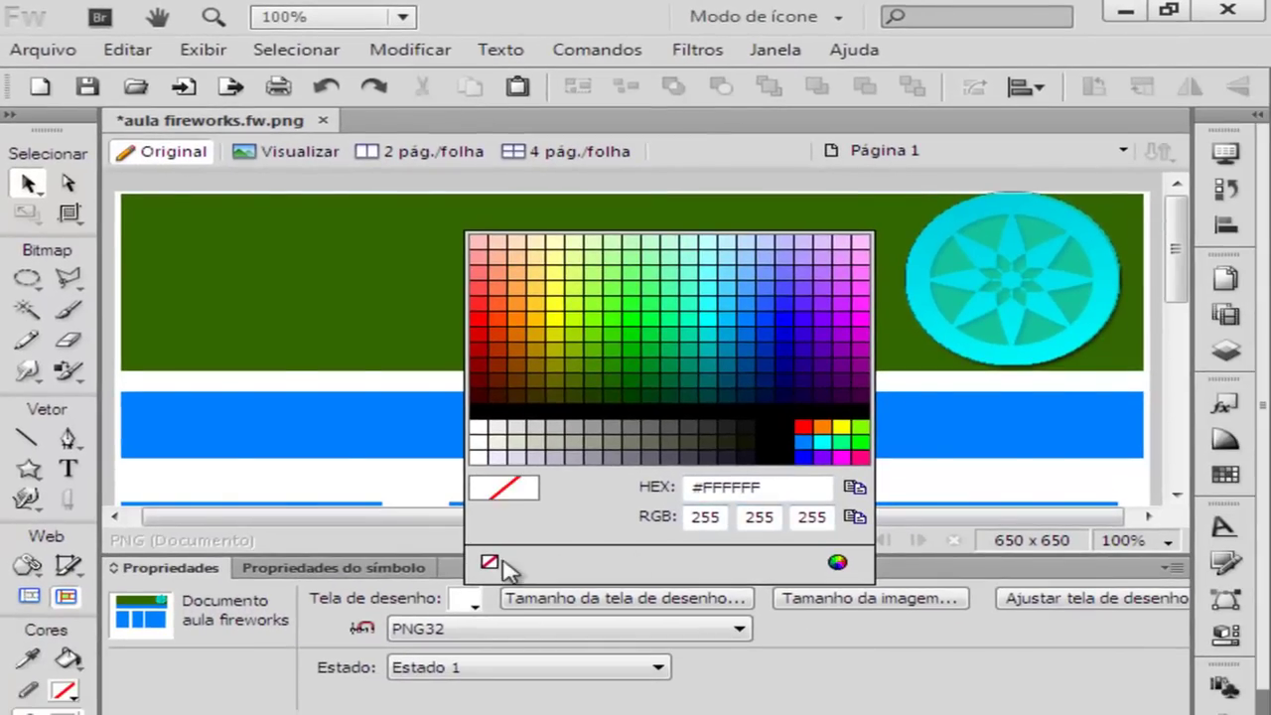
left_click(574, 659)
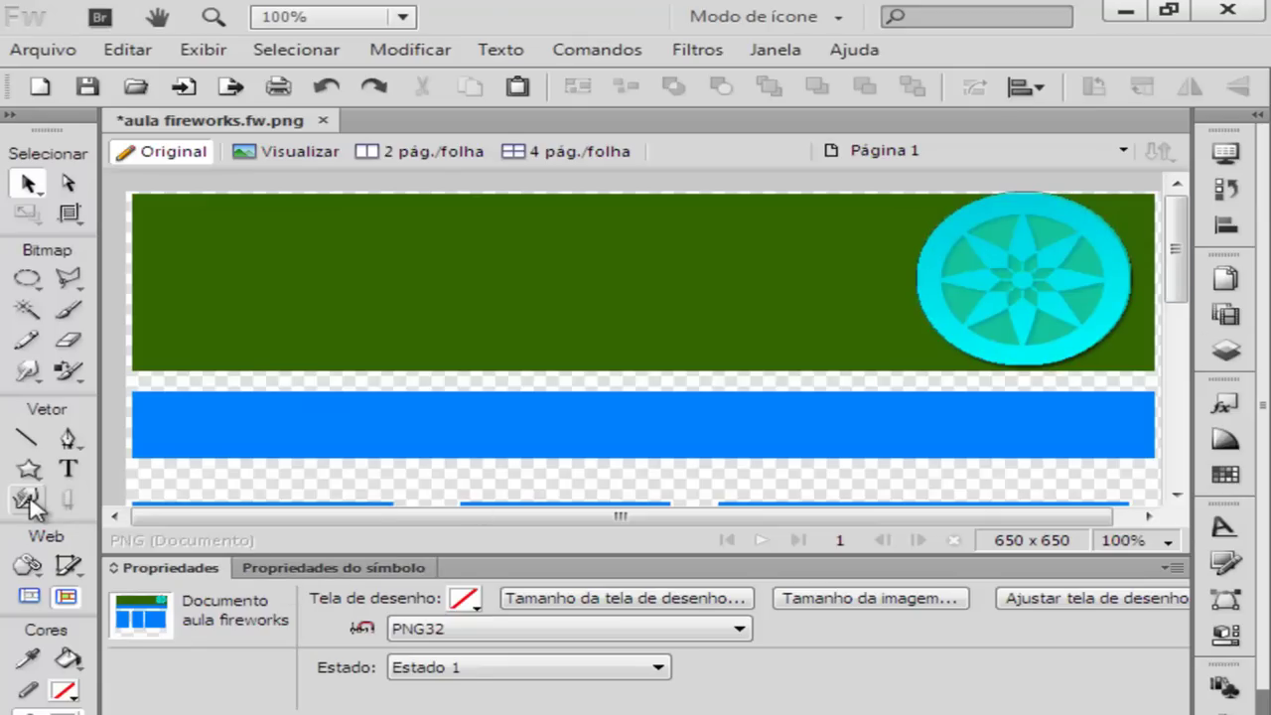
Draw rectangular slices over the whole green header and over the blue bar below it, the latter about 642 × 52 px
left_click(67, 566)
left_click_drag(131, 195, 1156, 370)
left_click_drag(137, 393, 1155, 459)
key("v")
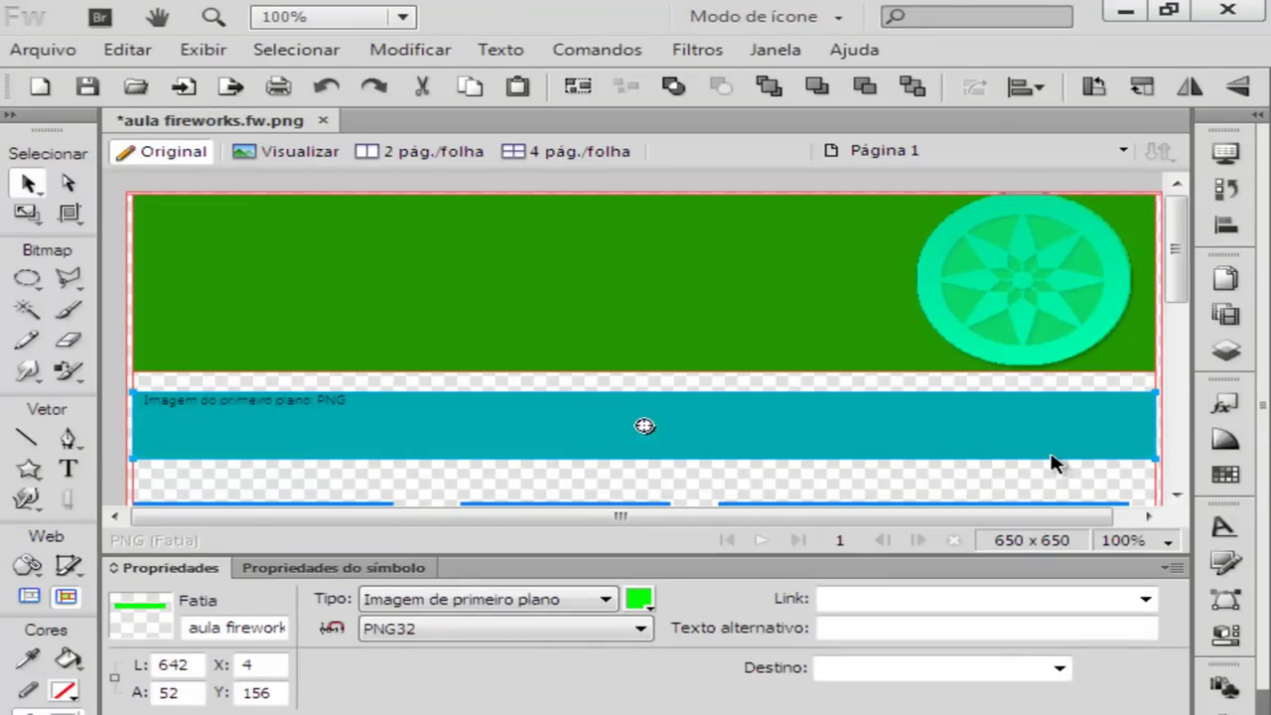
Draw a rectangular slice over each of the three blue columns, the middle one about 132 × 258 px
key("ctrl+minus")
key("k")
scroll(920, 440, "down", 3)
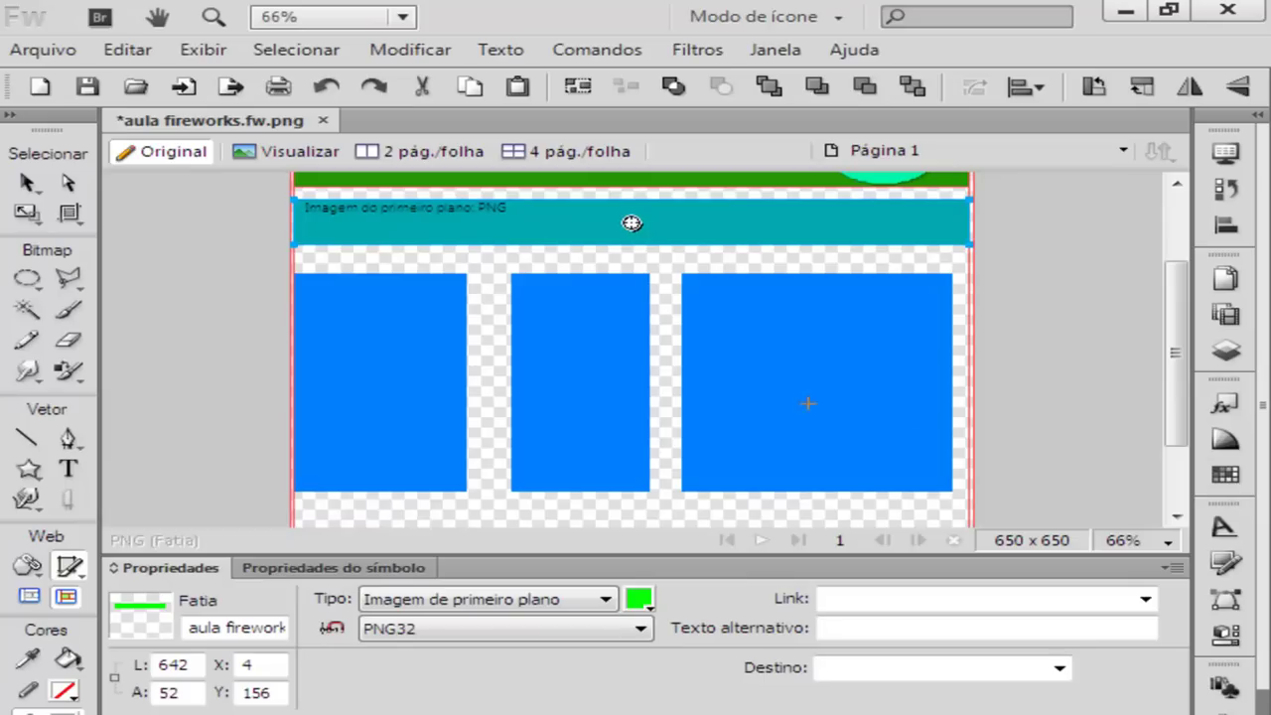
left_click_drag(294, 272, 467, 493)
left_click_drag(511, 271, 650, 491)
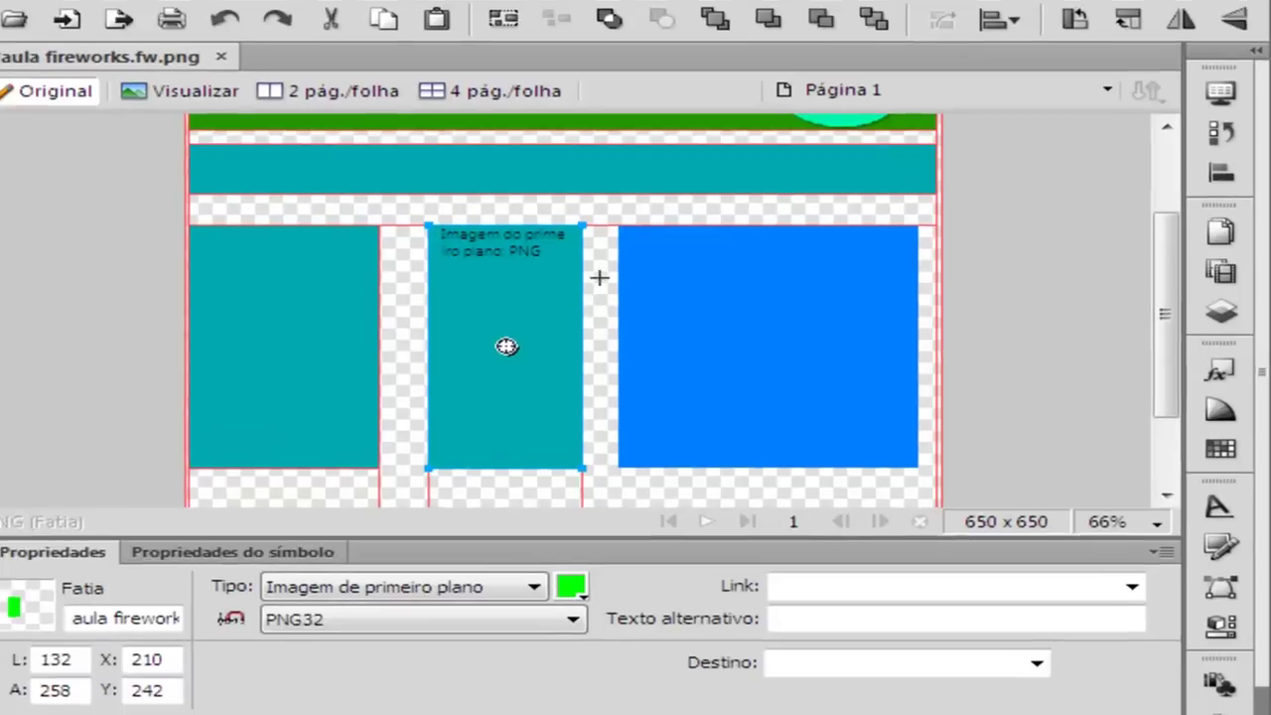
left_click_drag(620, 226, 874, 436)
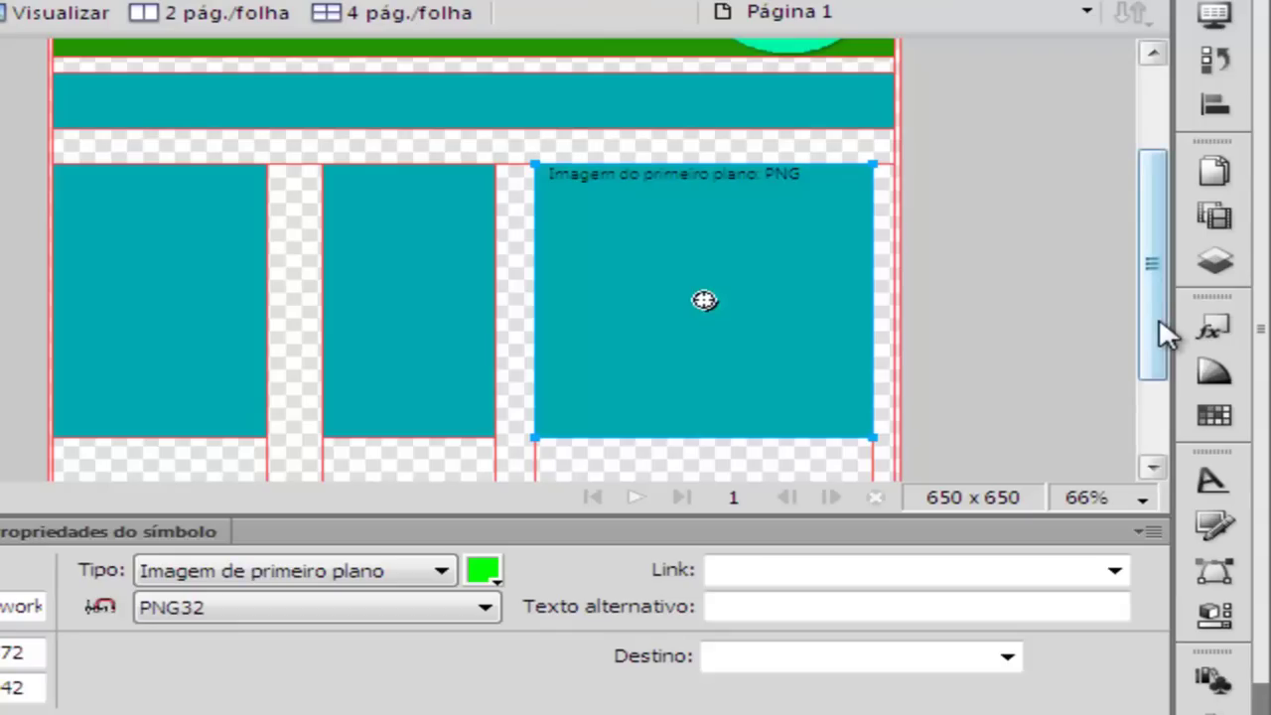
mouse_move(1159, 320)
left_mouse_down()
mouse_move(1171, 272)
mouse_move(1153, 328)
left_mouse_up()
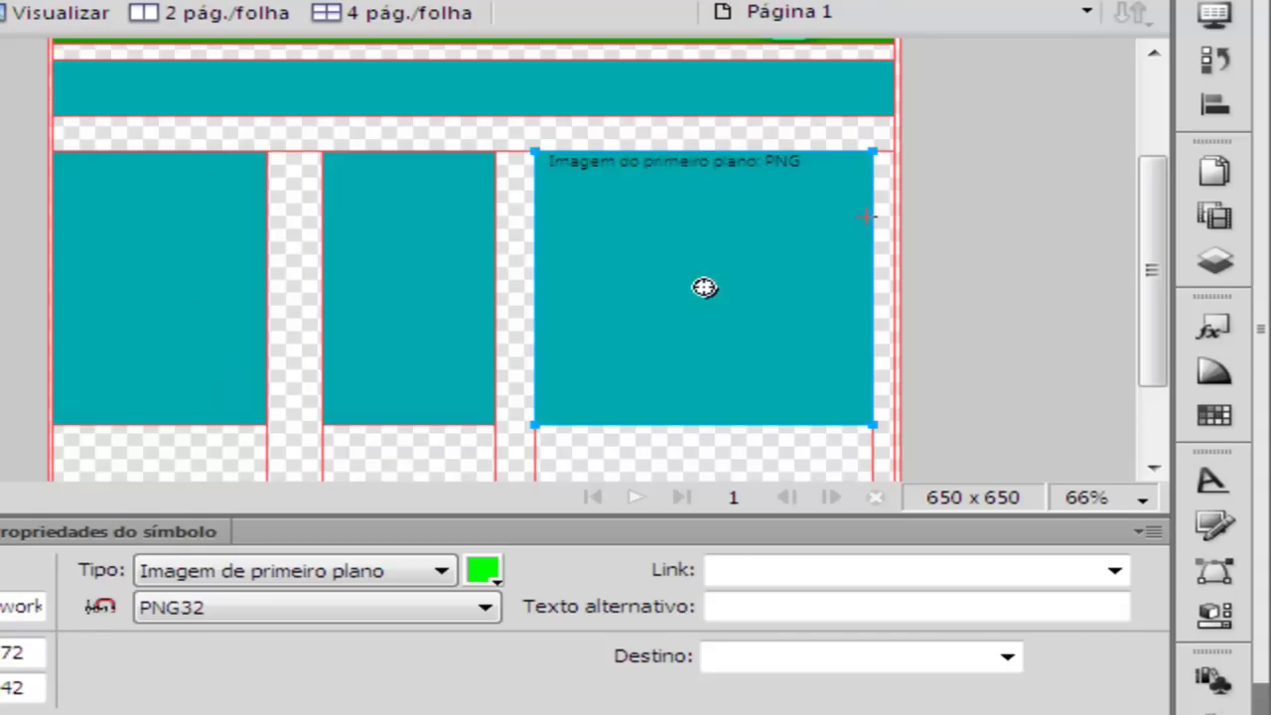
left_click_drag(1155, 263, 1171, 147)
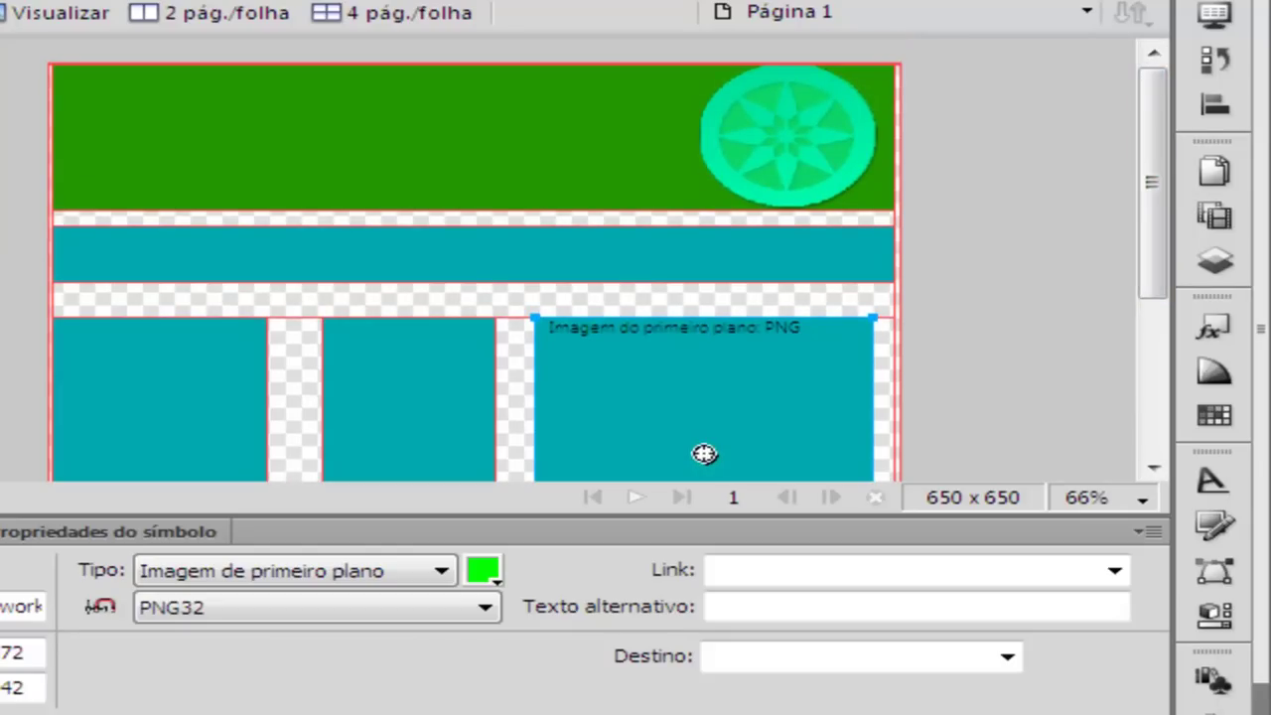